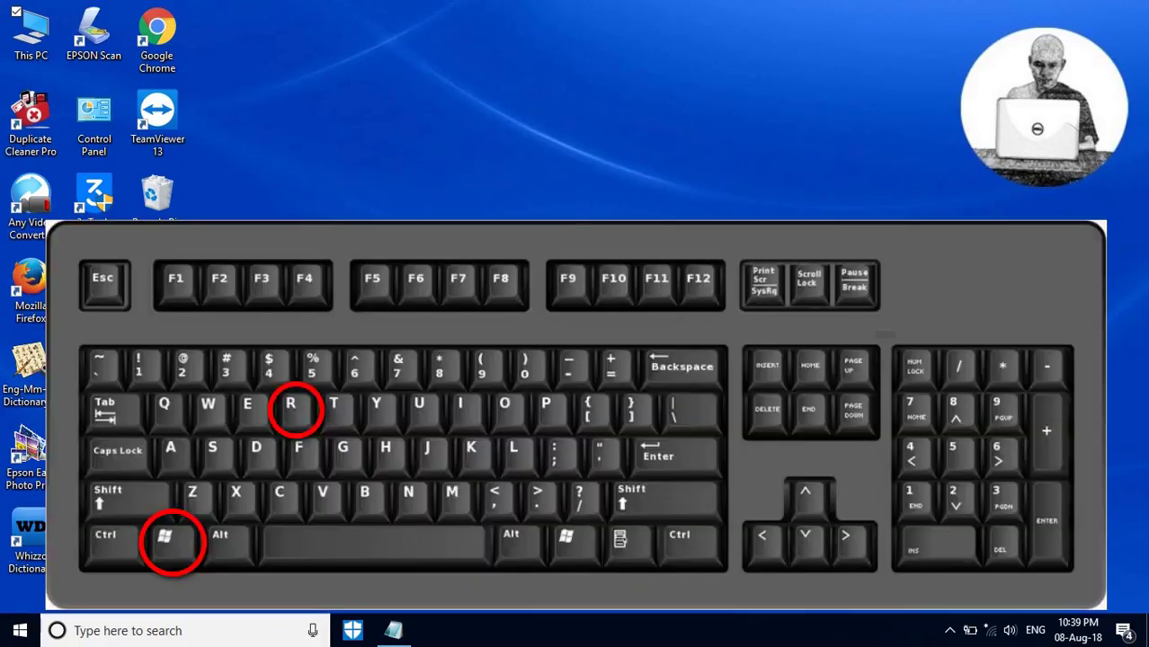
- Open the Run dialog with 'powerpnt' entered to launch PowerPoint
{"action": "key", "text": "super+r"}
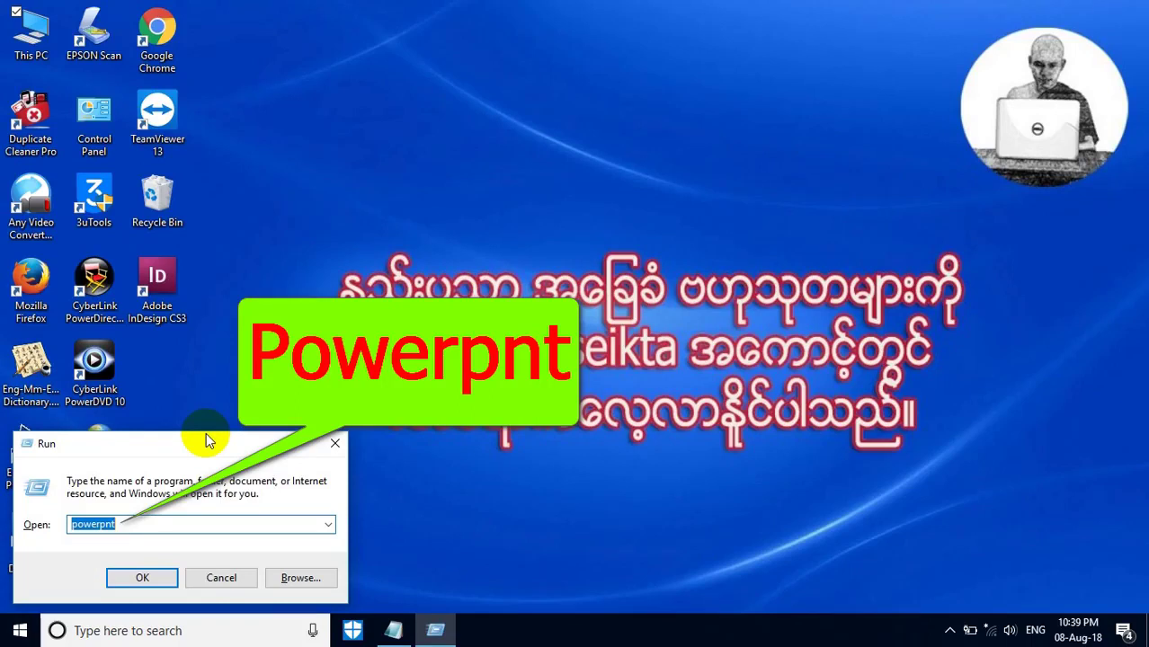
- Launch PowerPoint, start a blank presentation and title slide 1 'USးဆငသတဝါ'
{"action": "left_click", "coordinate": [143, 578]}
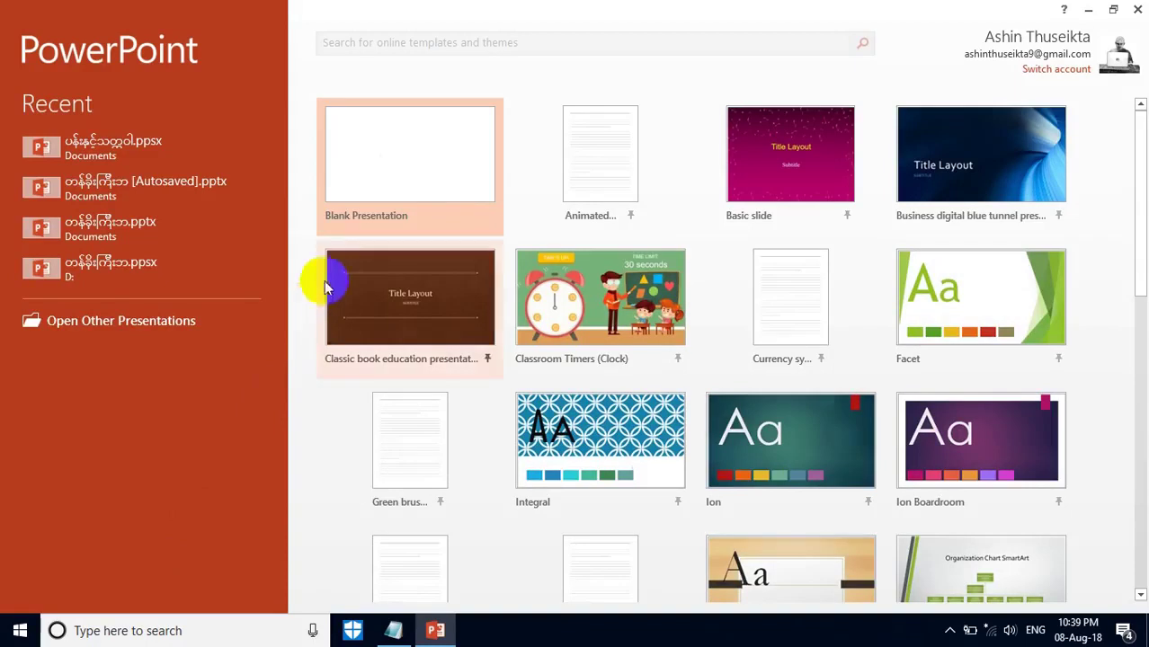
{"action": "left_click", "coordinate": [390, 166]}
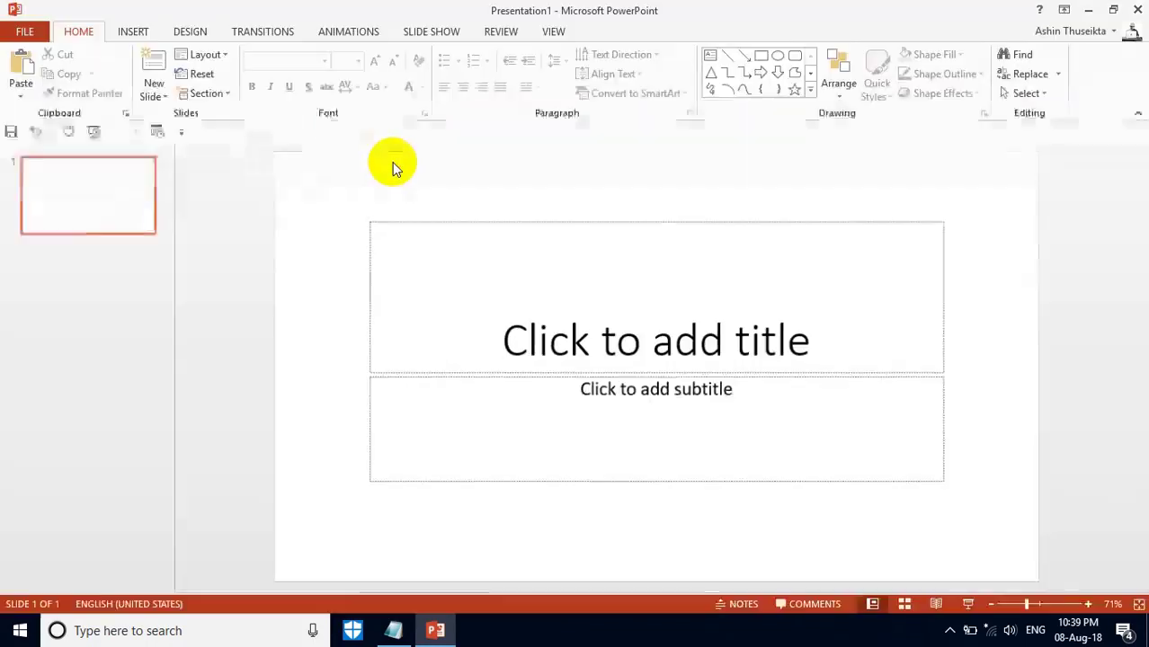
{"action": "left_click", "coordinate": [651, 351]}
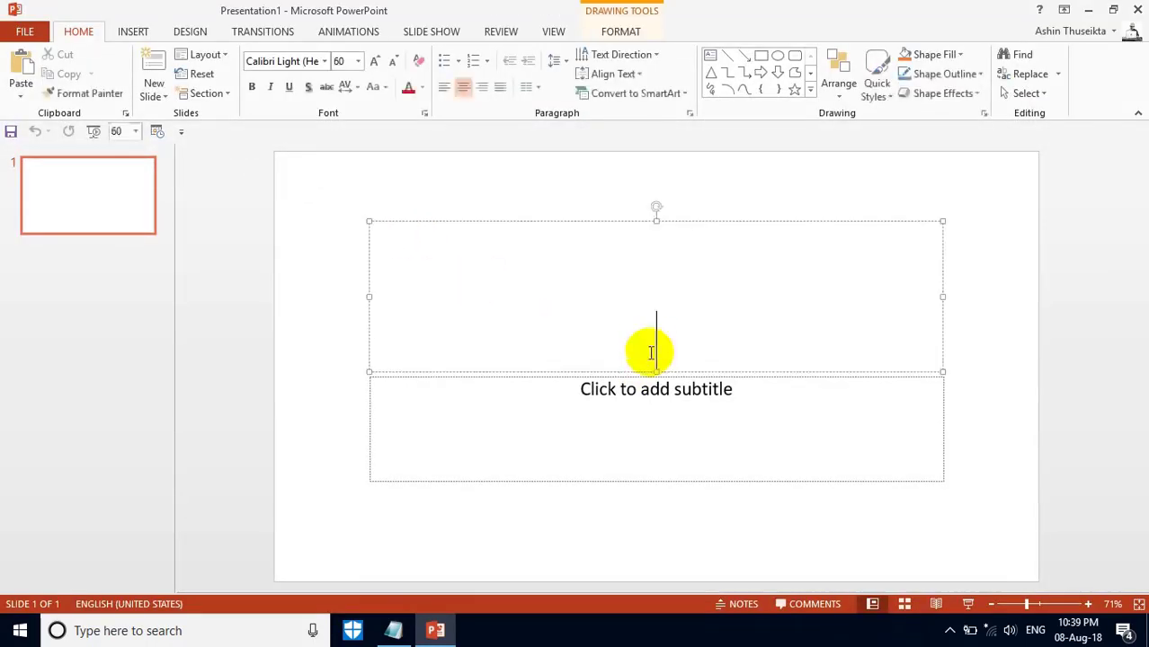
{"action": "type", "text": "US"}
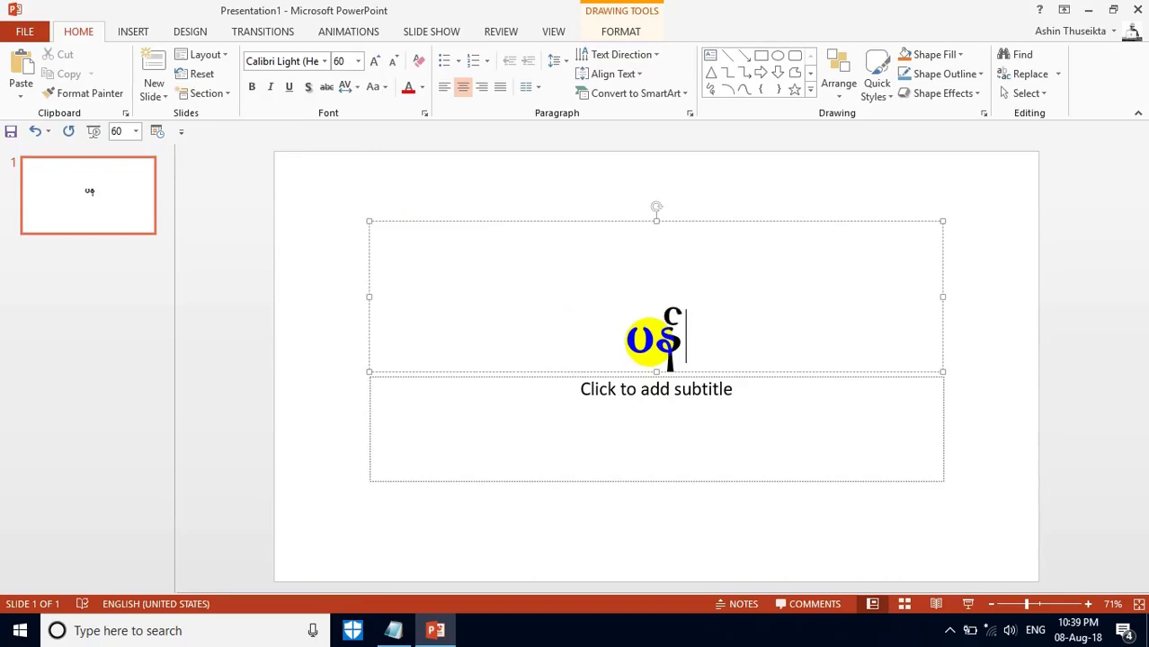
{"action": "type", "text": "းဆ"}
{"action": "type", "text": "င"}
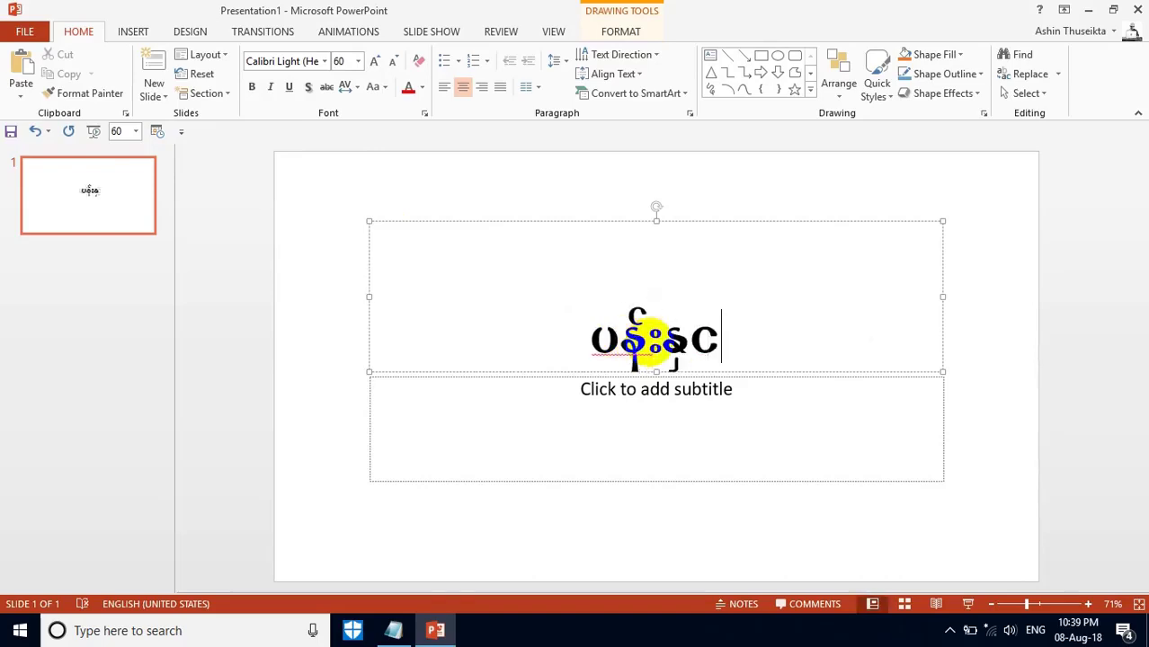
{"action": "type", "text": "သတ"}
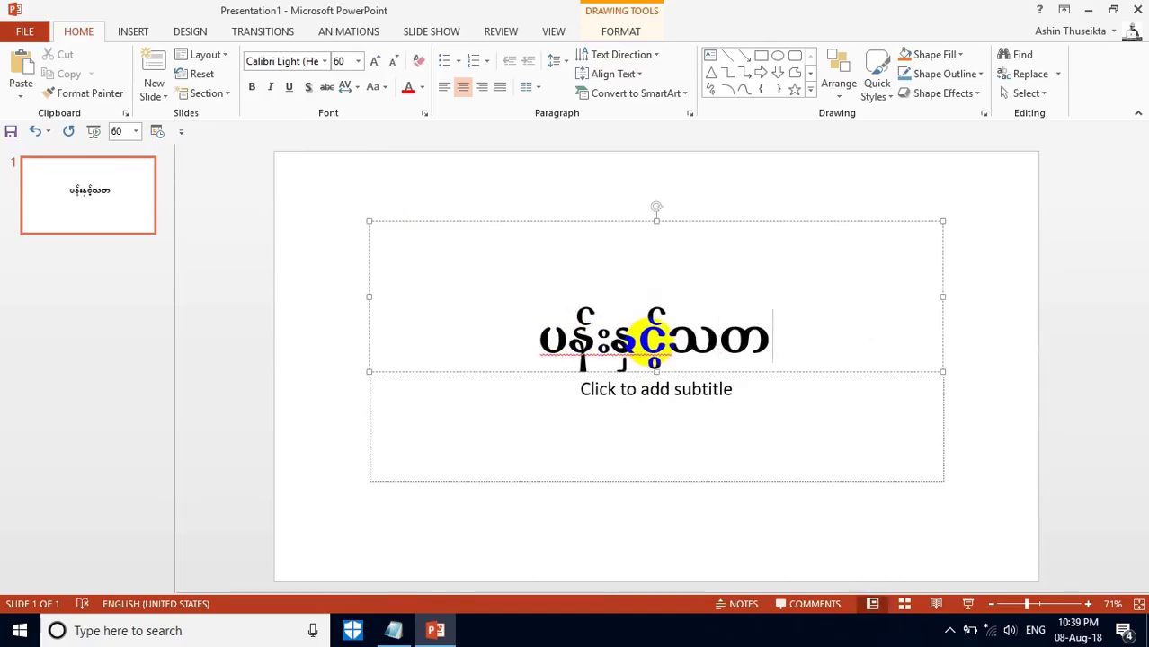
{"action": "type", "text": "္တဝါ"}
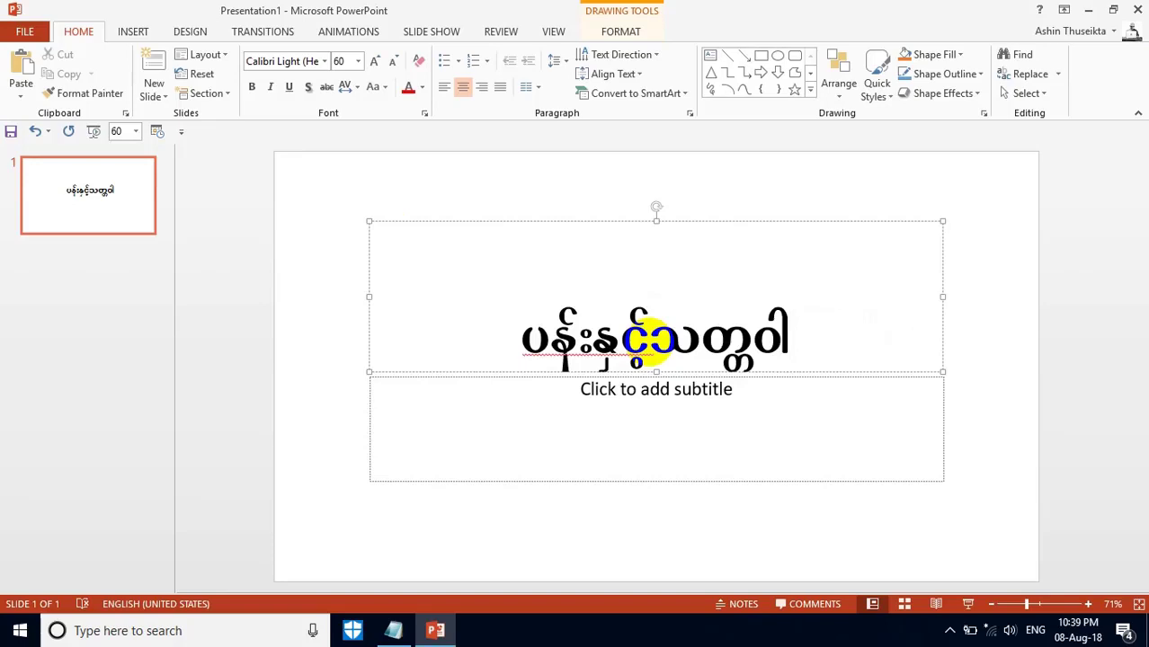
{"action": "left_click", "coordinate": [654, 390]}
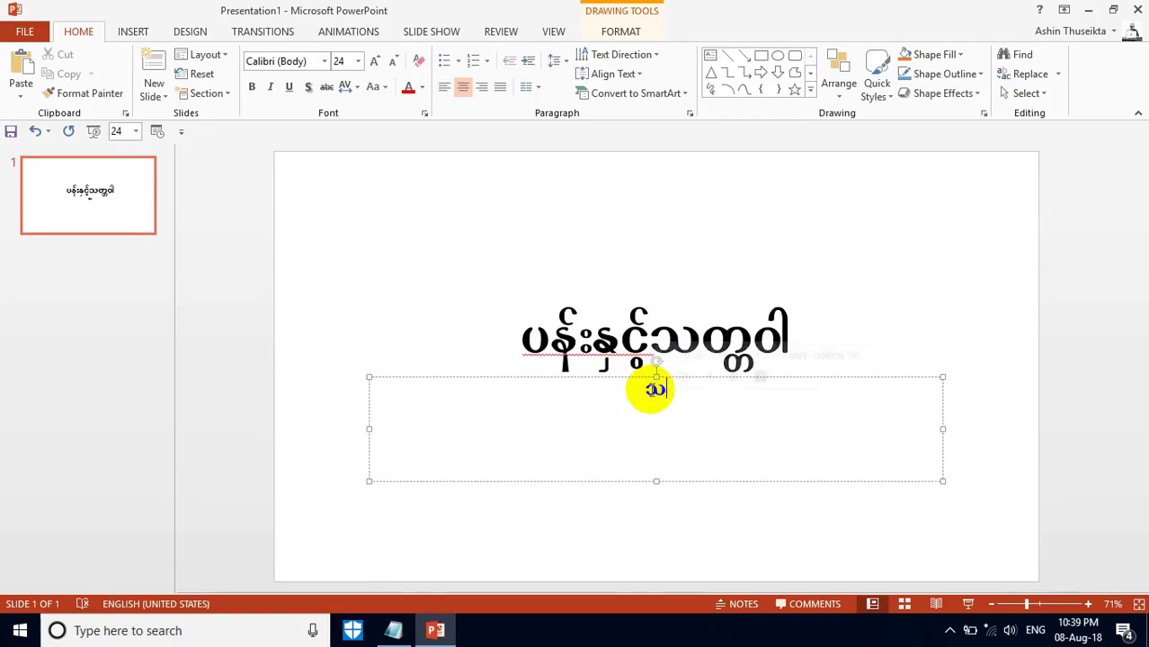
- Add the subtitle 'ဘာဝကိုမြတ်နိုးကြပါ' in red at 66 pt
{"action": "type", "text": "ဘာဝကို"}
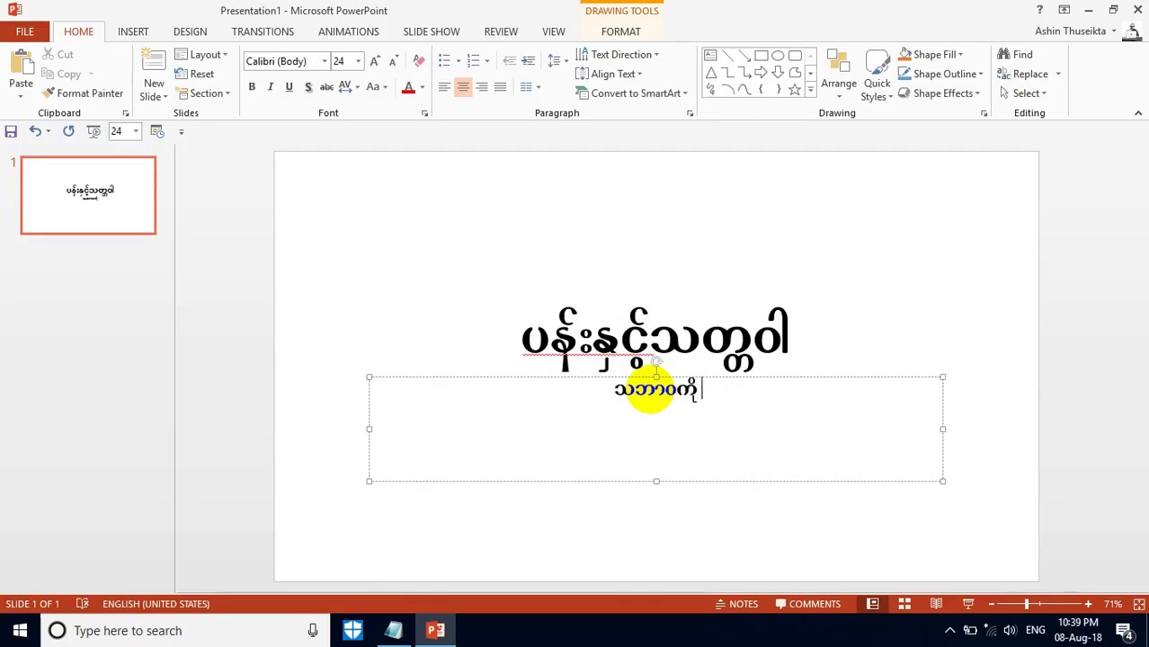
{"action": "type", "text": "မြတ်နိုးကြပါ"}
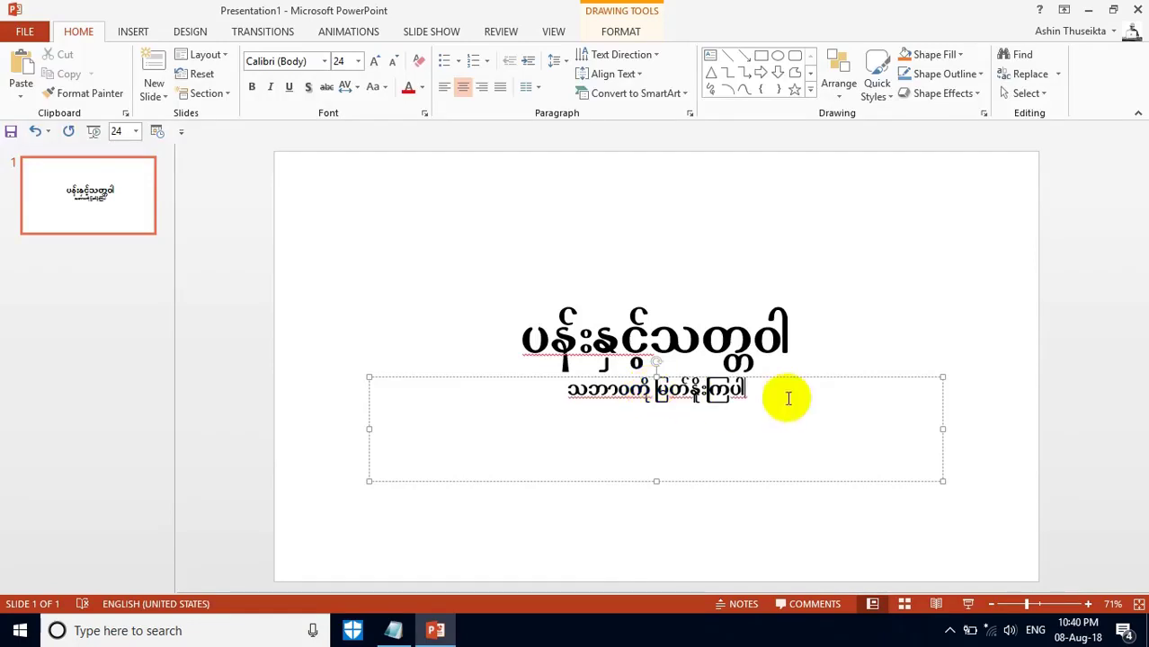
{"action": "left_click_drag", "start_coordinate": [748, 393], "coordinate": [562, 386]}
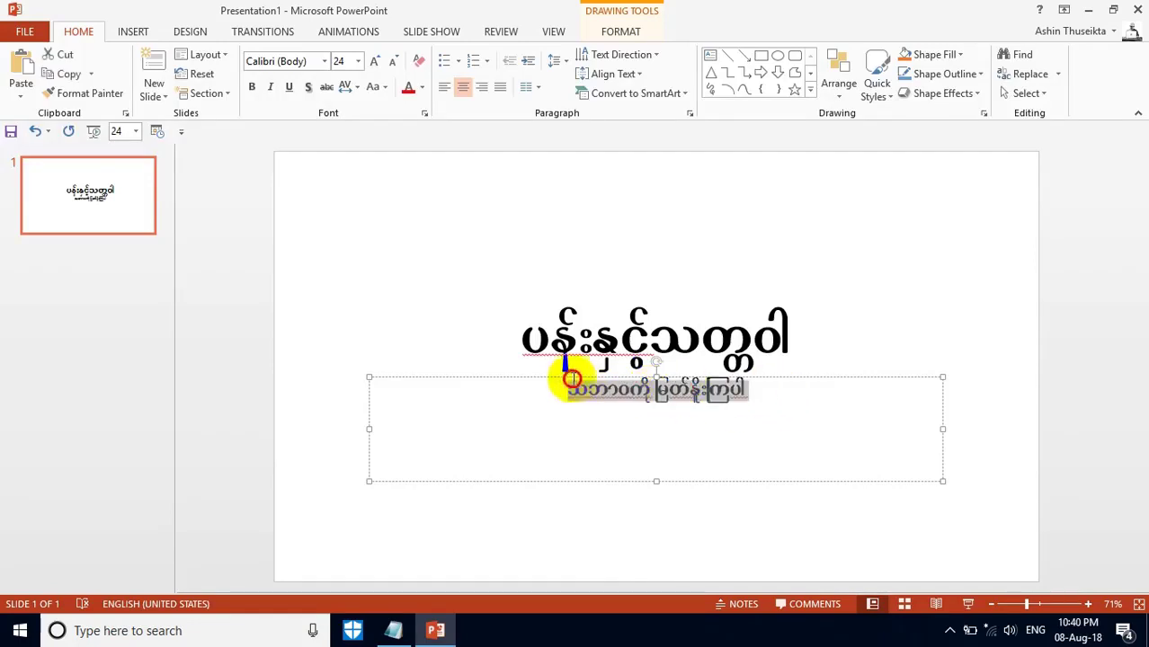
{"action": "left_click", "coordinate": [376, 60]}
{"action": "left_click", "coordinate": [376, 60]}
{"action": "left_click", "coordinate": [375, 60]}
{"action": "left_click", "coordinate": [376, 60]}
{"action": "left_click", "coordinate": [376, 60]}
{"action": "left_click", "coordinate": [376, 60]}
{"action": "left_click", "coordinate": [376, 60]}
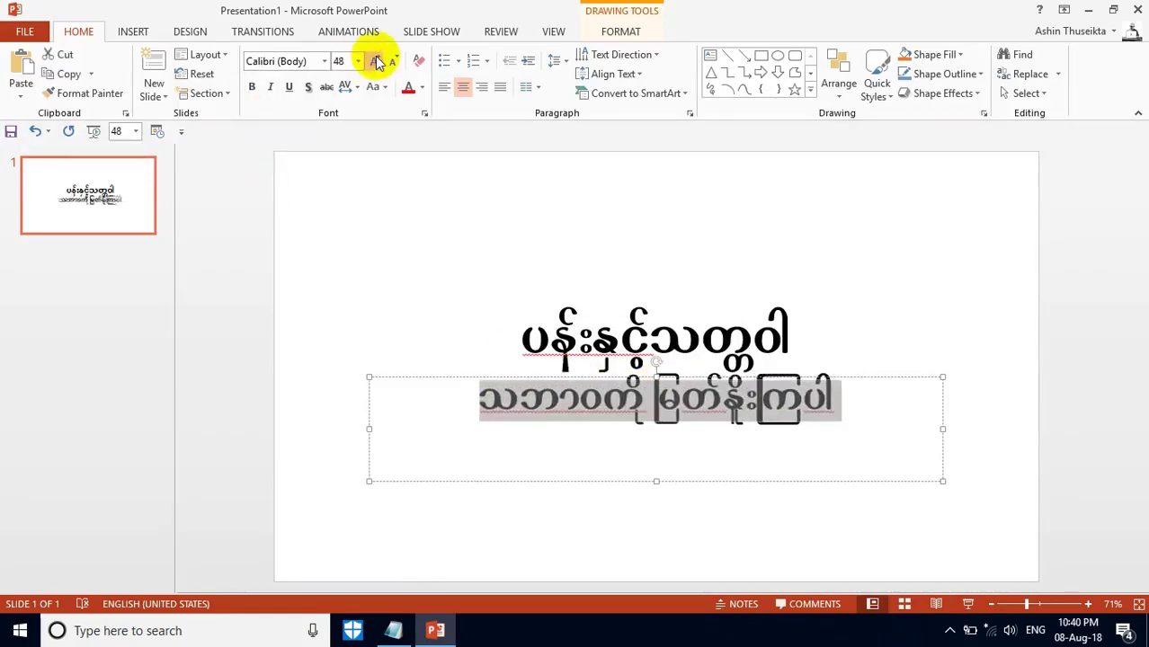
{"action": "left_click", "coordinate": [376, 61]}
{"action": "left_click", "coordinate": [376, 60]}
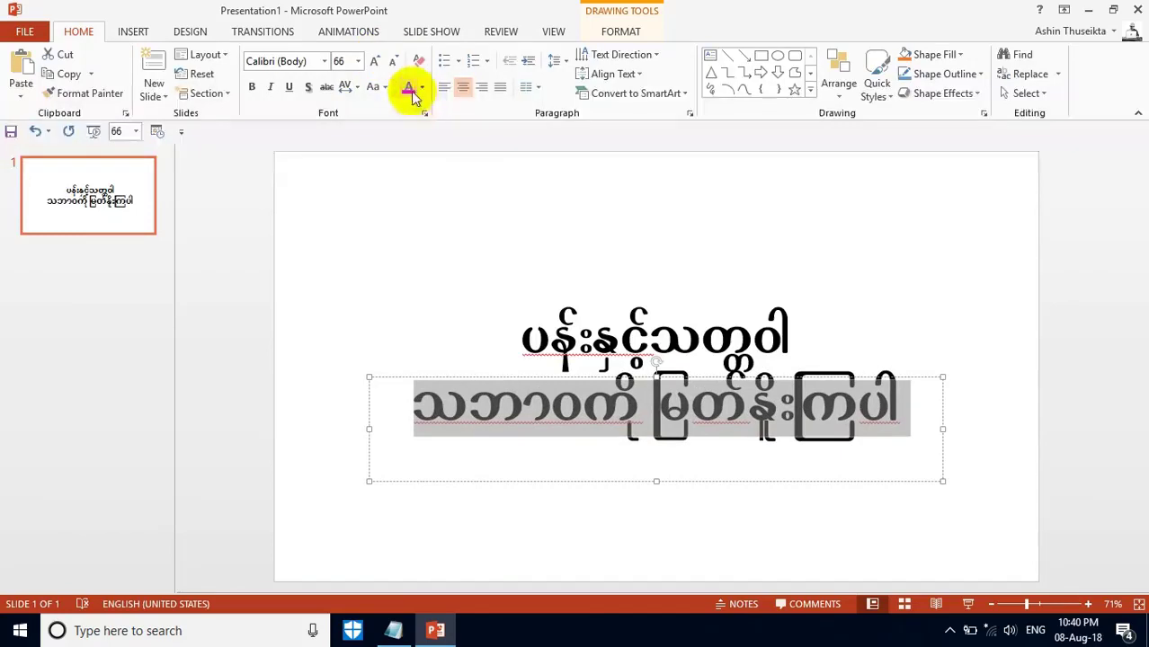
{"action": "left_click", "coordinate": [408, 87]}
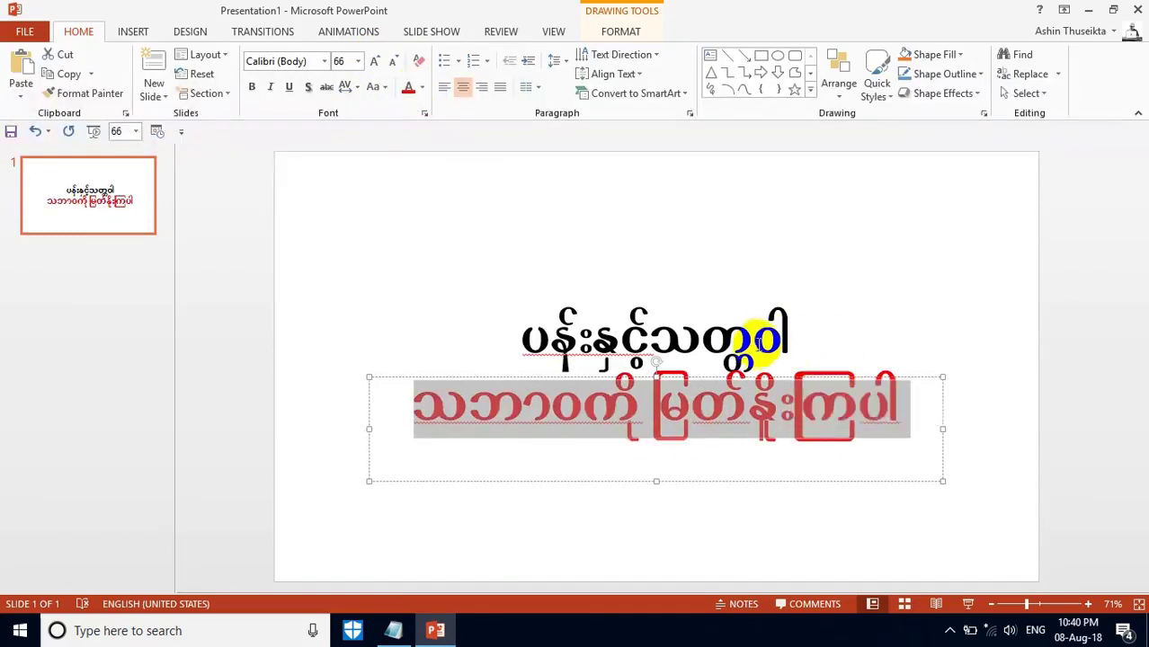
- Move the title box higher up the slide
{"action": "left_click_drag", "start_coordinate": [789, 334], "coordinate": [771, 340]}
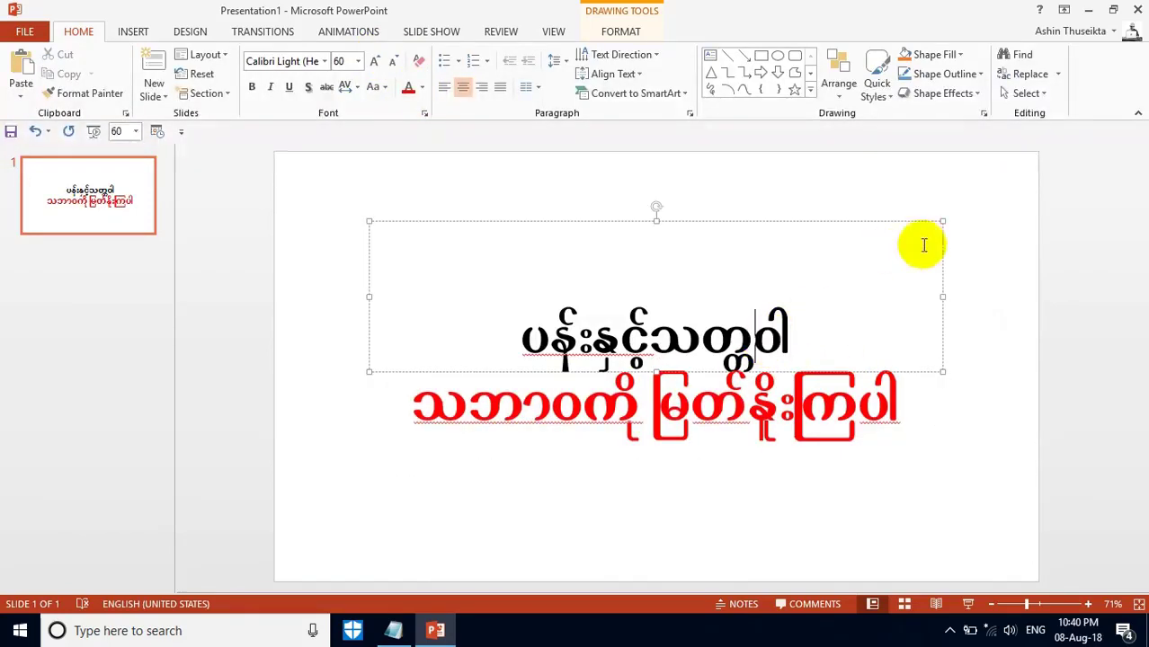
{"action": "left_click_drag", "start_coordinate": [940, 224], "coordinate": [953, 187]}
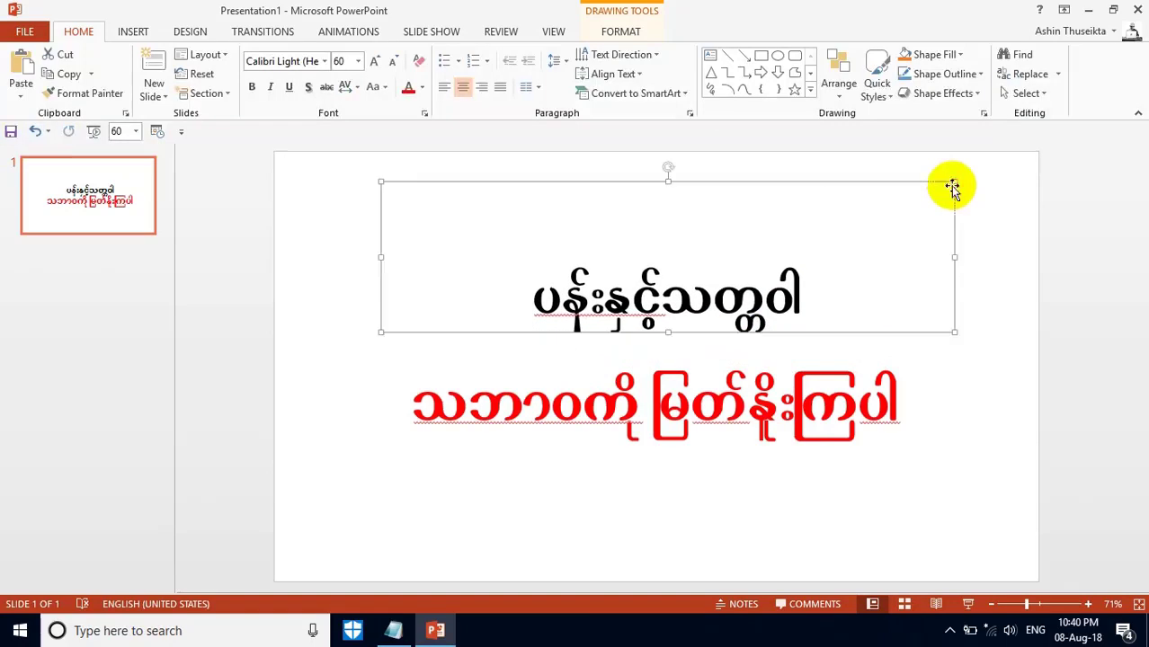
{"action": "left_click", "coordinate": [760, 495]}
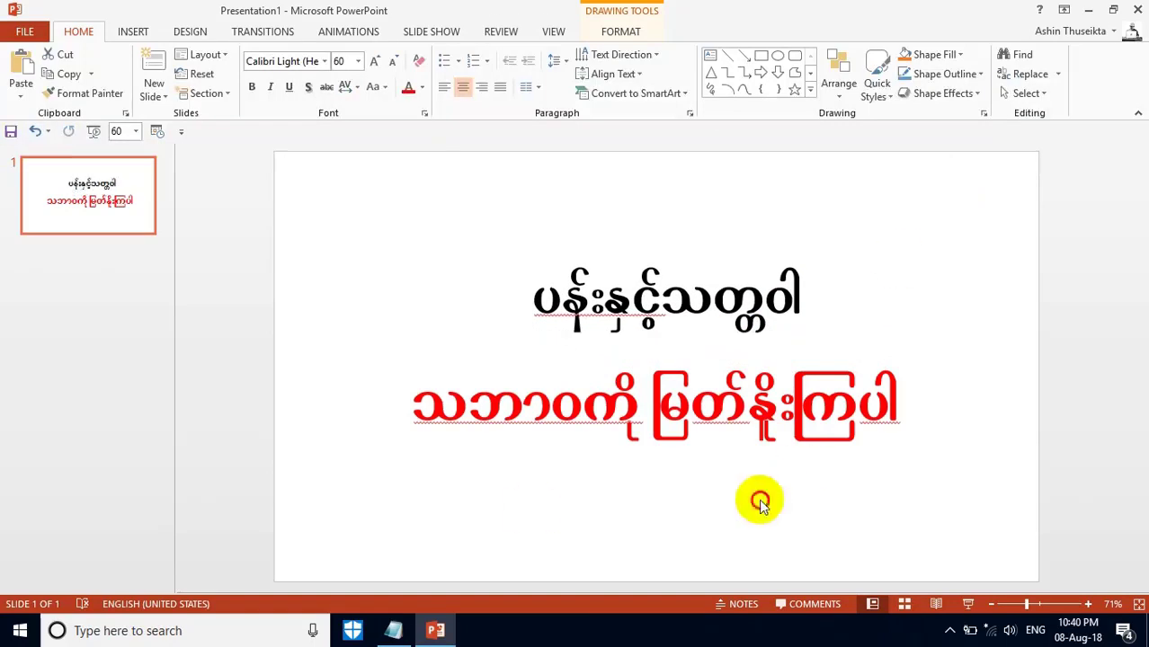
- Add a Title and Content slide 2, leaving its content empty without inserting a table
{"action": "left_click", "coordinate": [158, 95]}
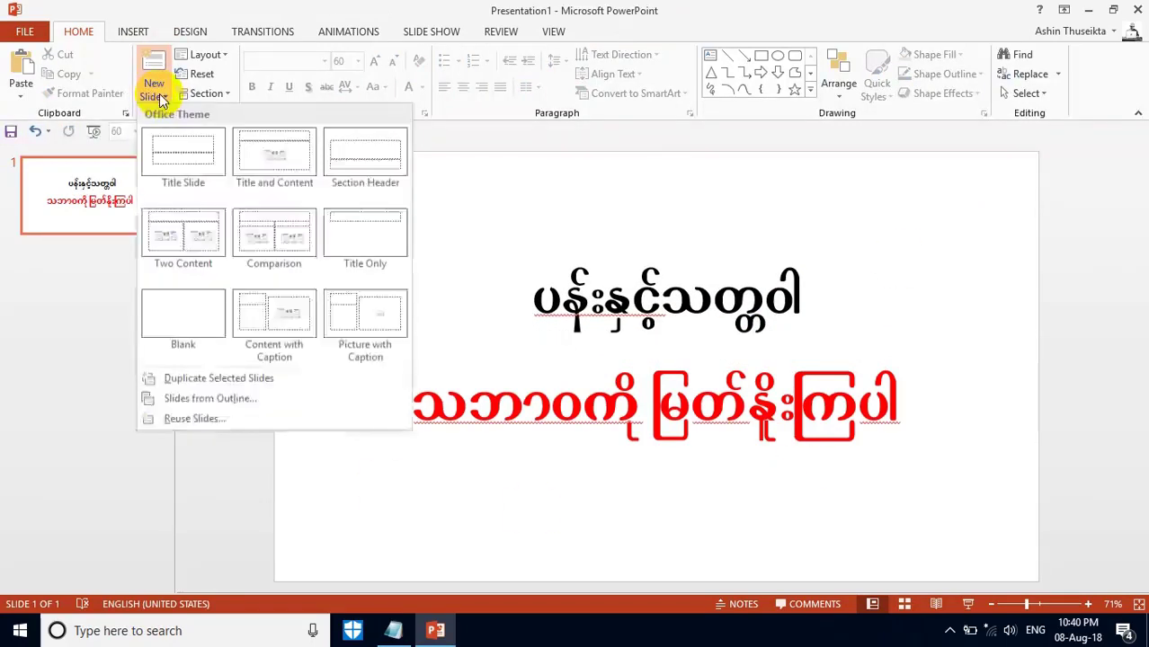
{"action": "left_click", "coordinate": [258, 148]}
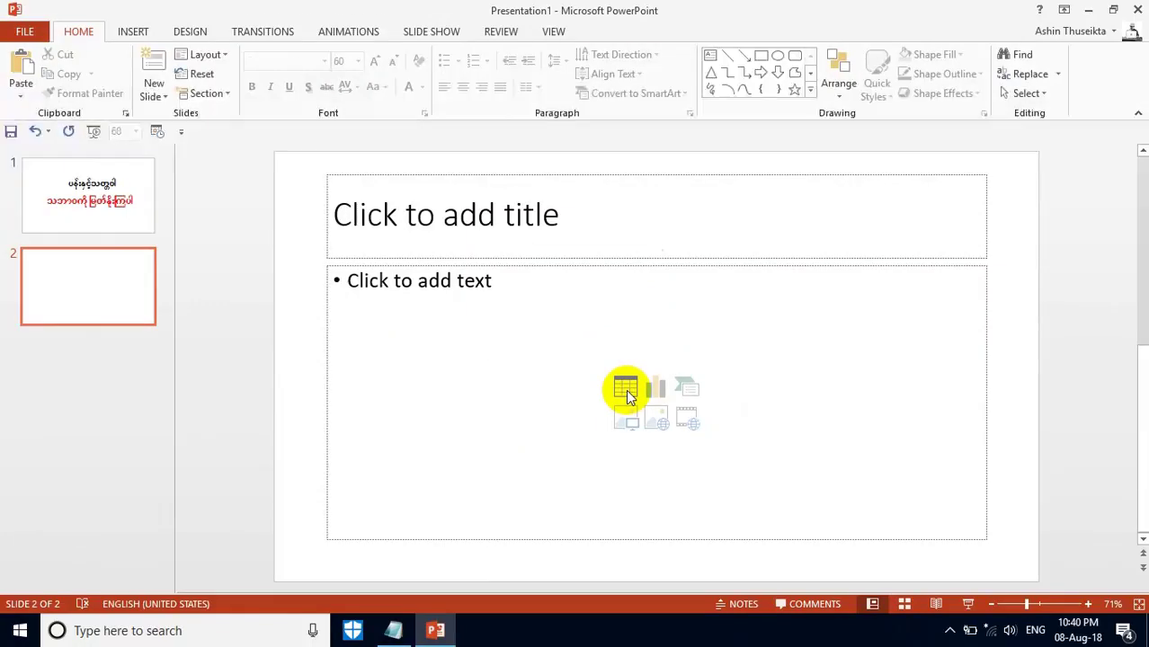
{"action": "left_click", "coordinate": [627, 393]}
{"action": "left_click_drag", "start_coordinate": [576, 266], "coordinate": [529, 286]}
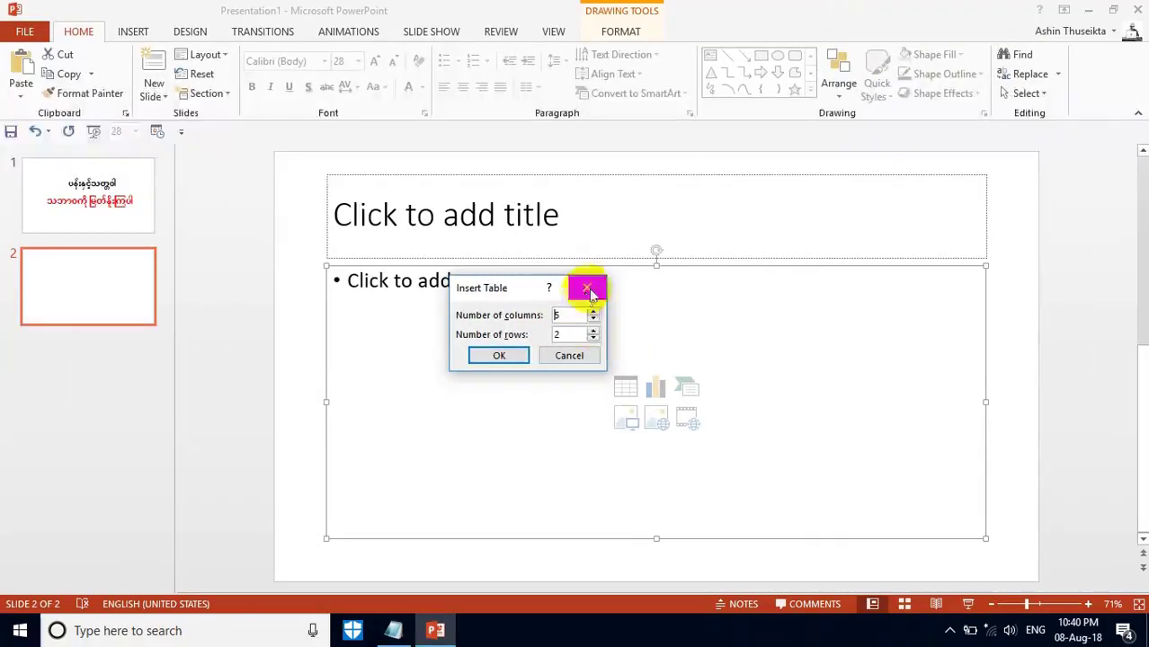
{"action": "left_click", "coordinate": [589, 291]}
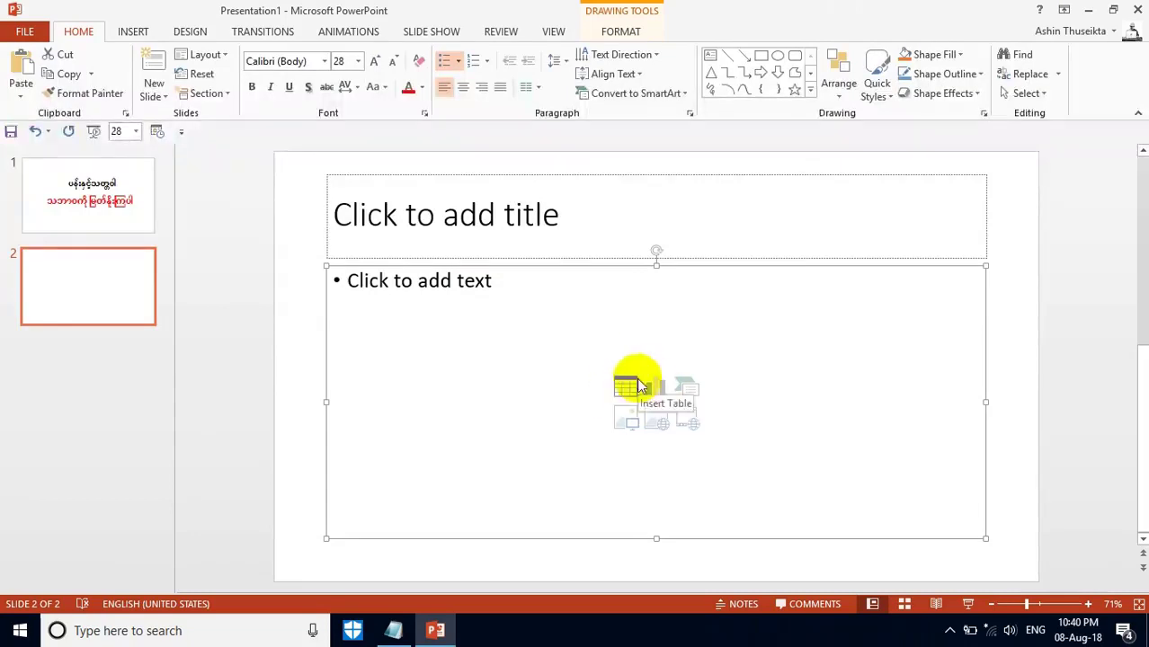
- Insert the red tulip photo from the D: drive on slide 2, shifted right
{"action": "left_click", "coordinate": [141, 34]}
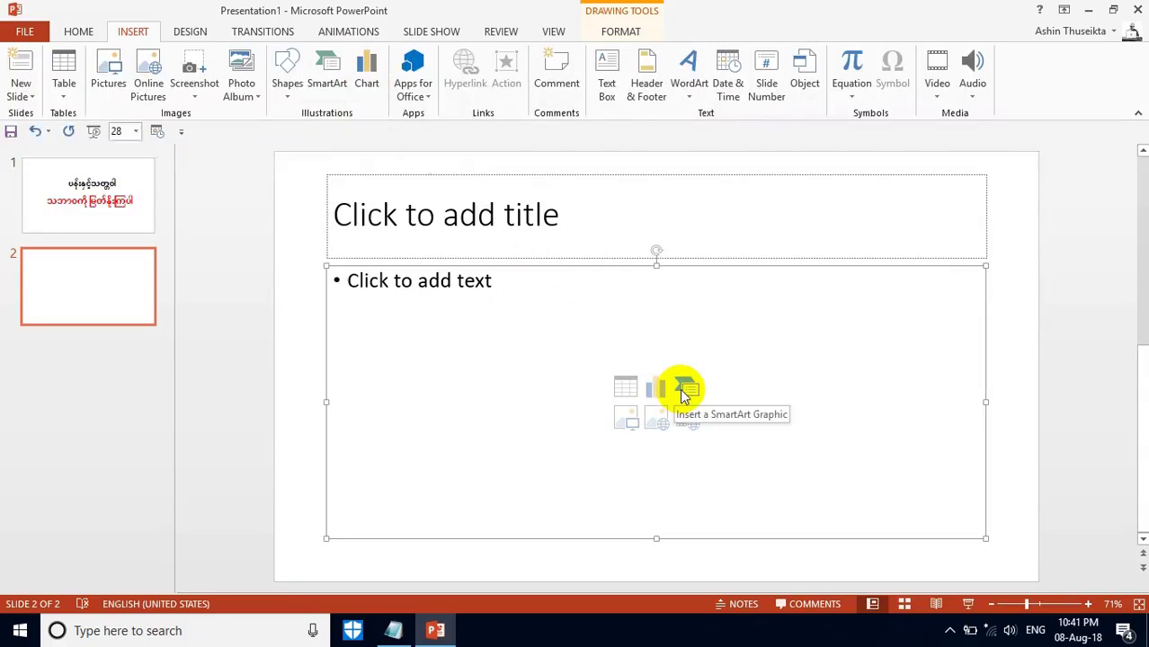
{"action": "left_click", "coordinate": [626, 415]}
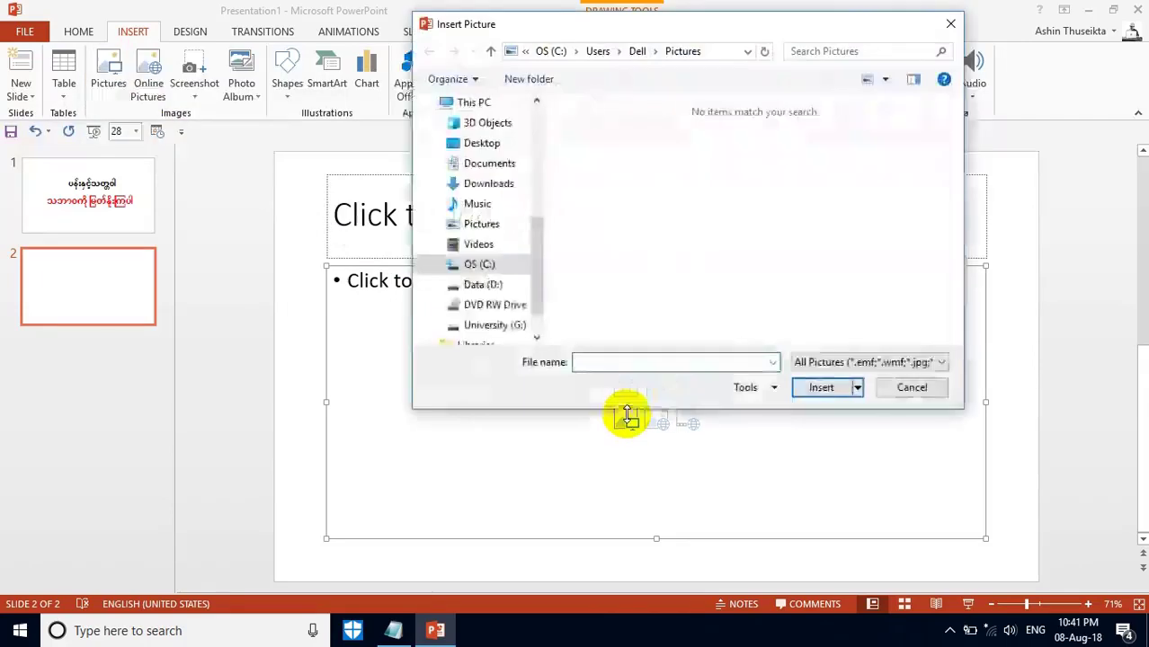
{"action": "left_click", "coordinate": [483, 286]}
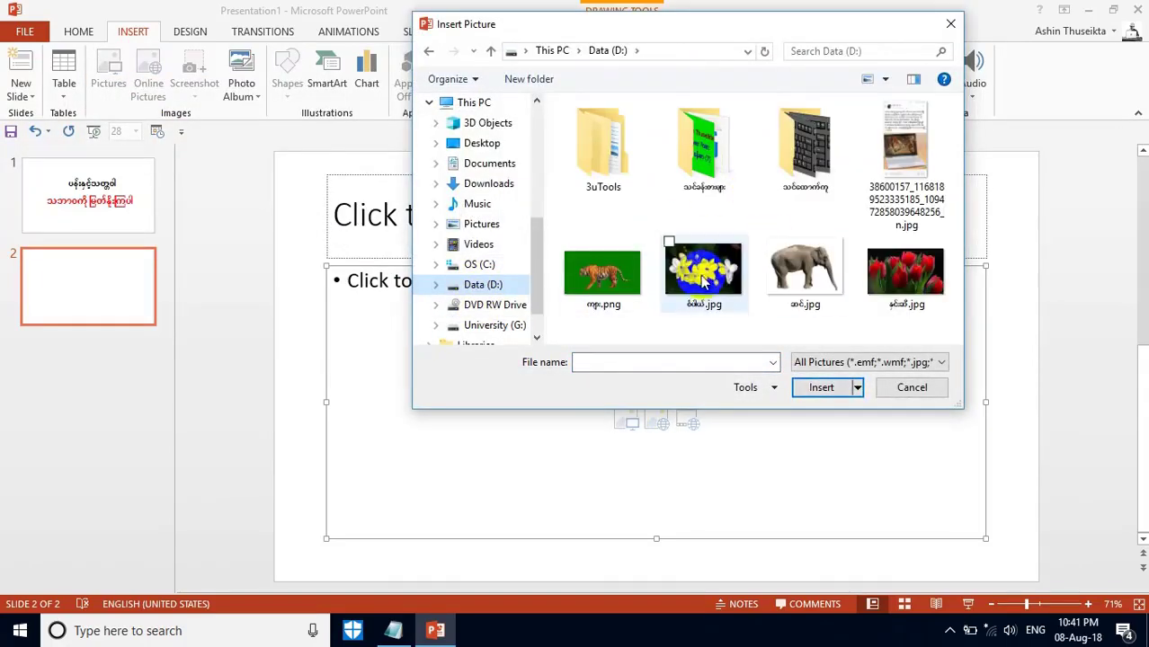
{"action": "left_click", "coordinate": [906, 270]}
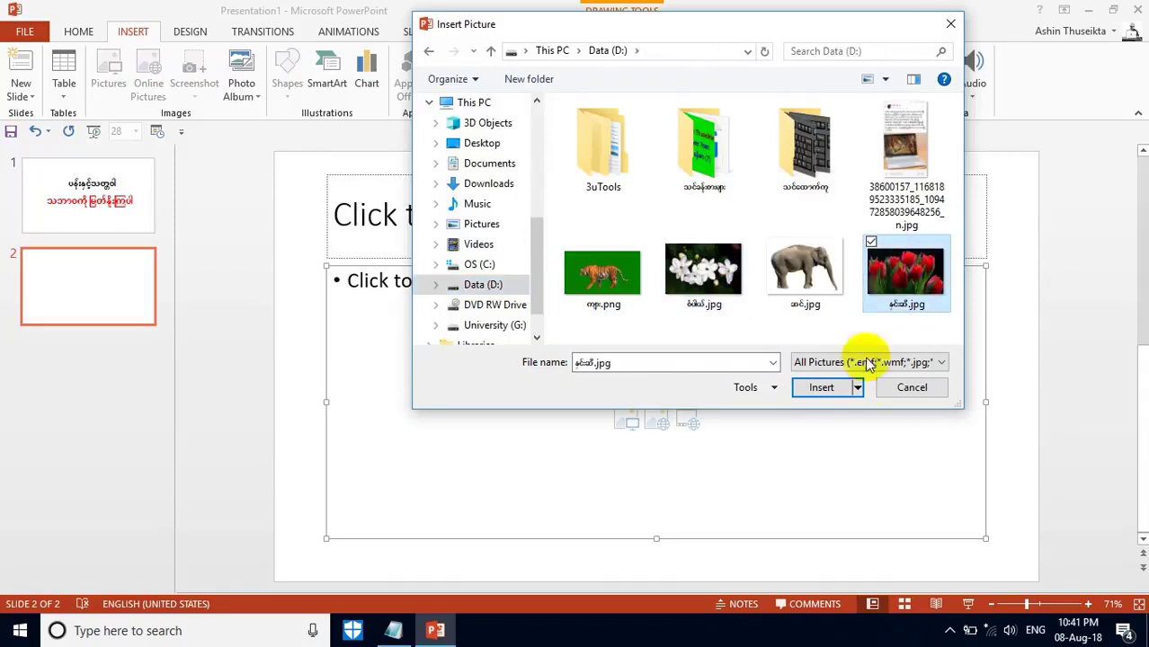
{"action": "left_click", "coordinate": [821, 396]}
{"action": "left_click_drag", "start_coordinate": [725, 392], "coordinate": [800, 398]}
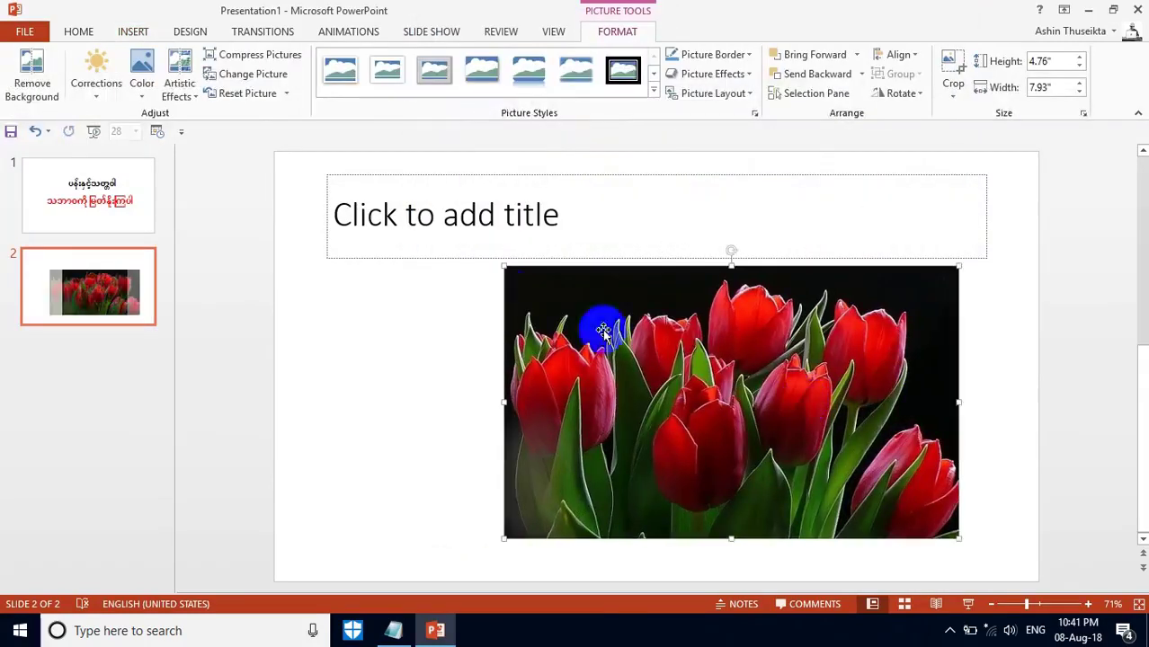
- Delete slide 2's empty title placeholder
{"action": "left_click", "coordinate": [403, 258]}
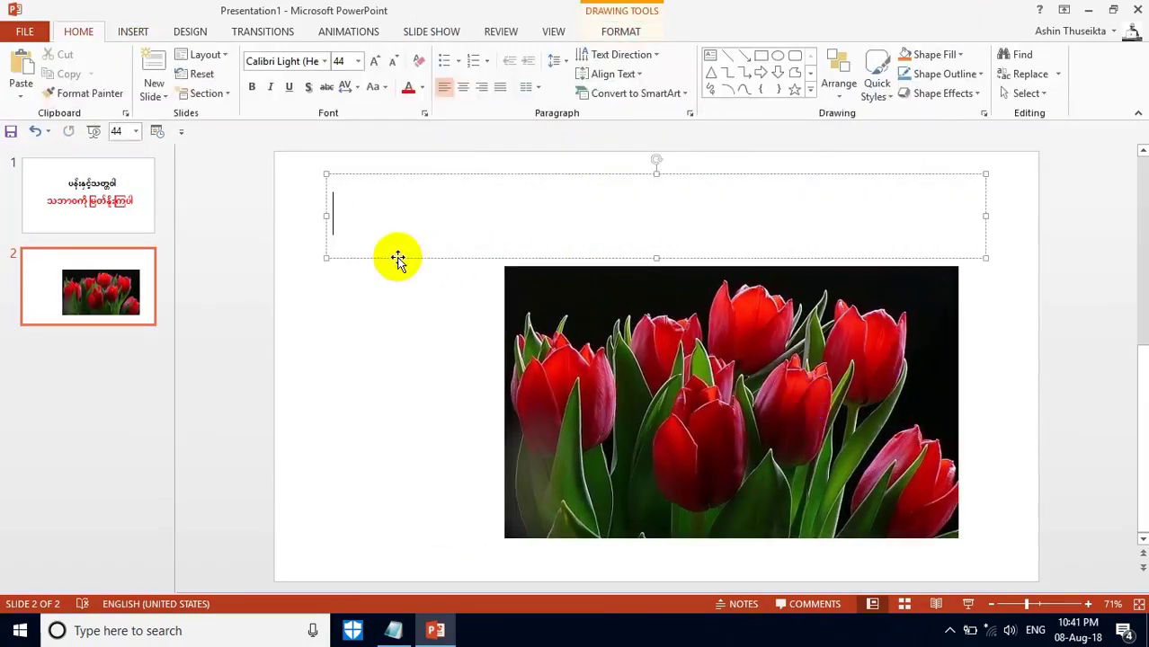
{"action": "left_click", "coordinate": [346, 259]}
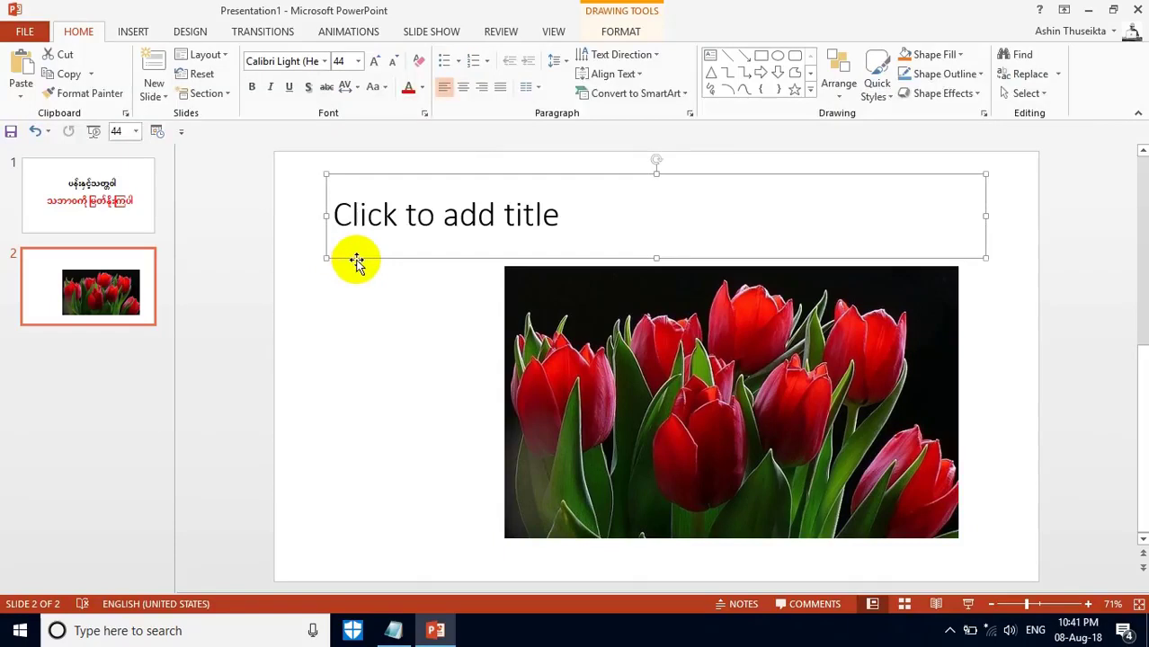
{"action": "key", "text": "Delete"}
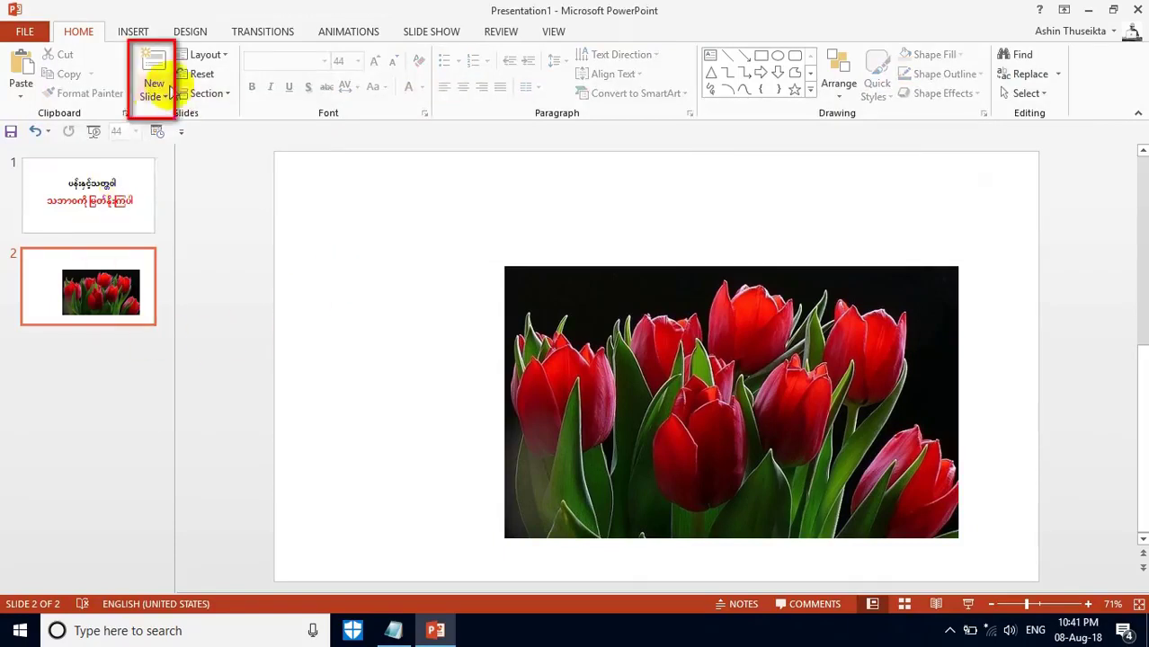
- Add a Title and Content slide 3 and delete its title placeholder
{"action": "left_click", "coordinate": [157, 93]}
{"action": "left_click", "coordinate": [262, 153]}
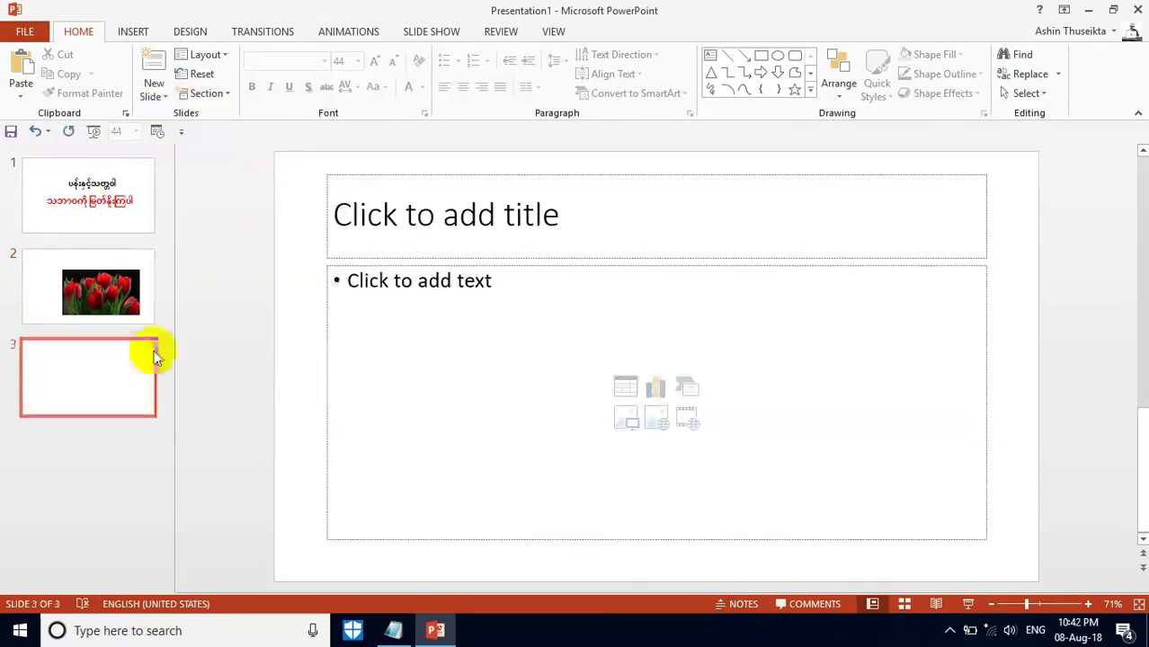
{"action": "left_click", "coordinate": [986, 260]}
{"action": "key", "text": "Delete"}
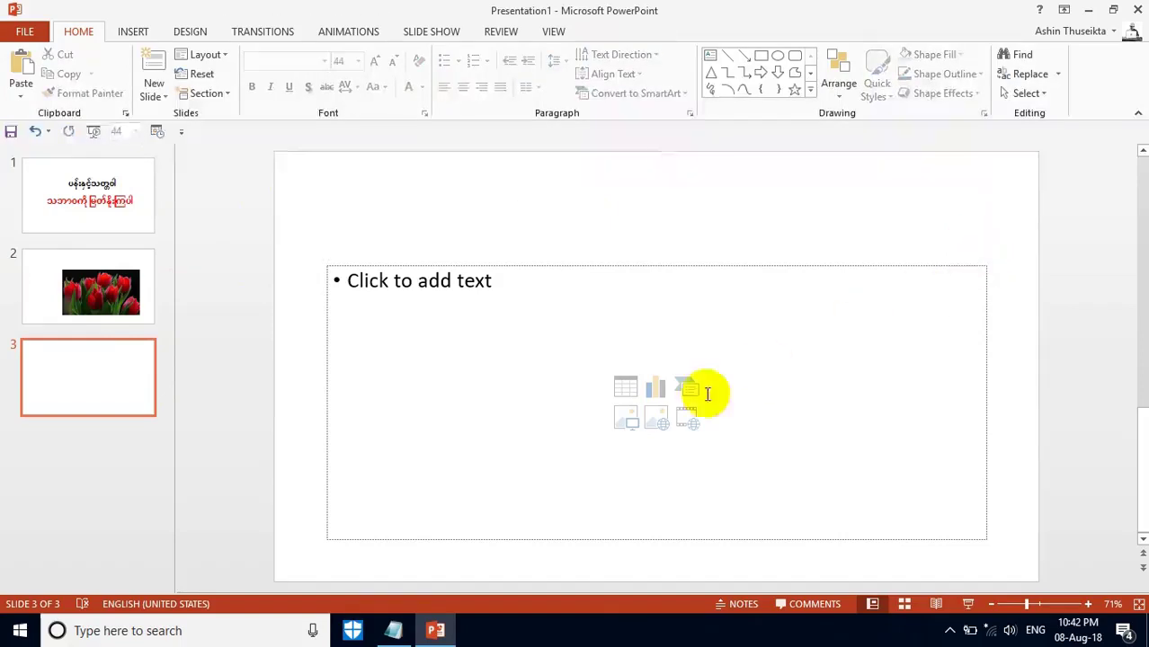
- Insert the white flower photo on slide 3, nudged up and right
{"action": "left_click", "coordinate": [637, 430]}
{"action": "left_click", "coordinate": [694, 274]}
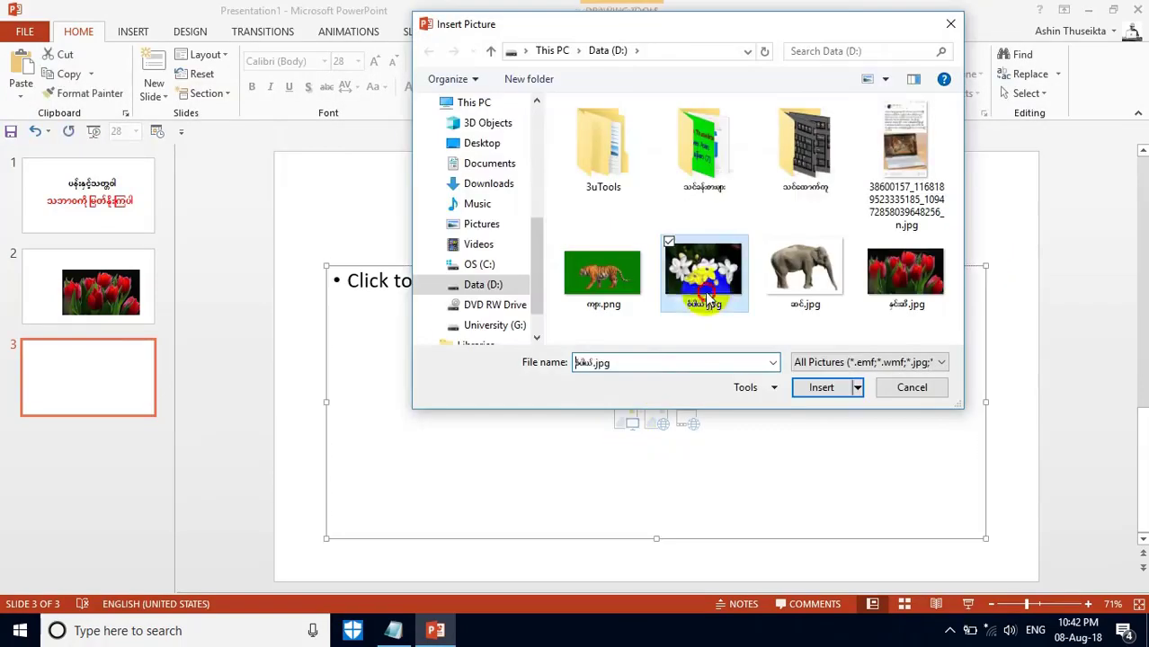
{"action": "left_click", "coordinate": [826, 388]}
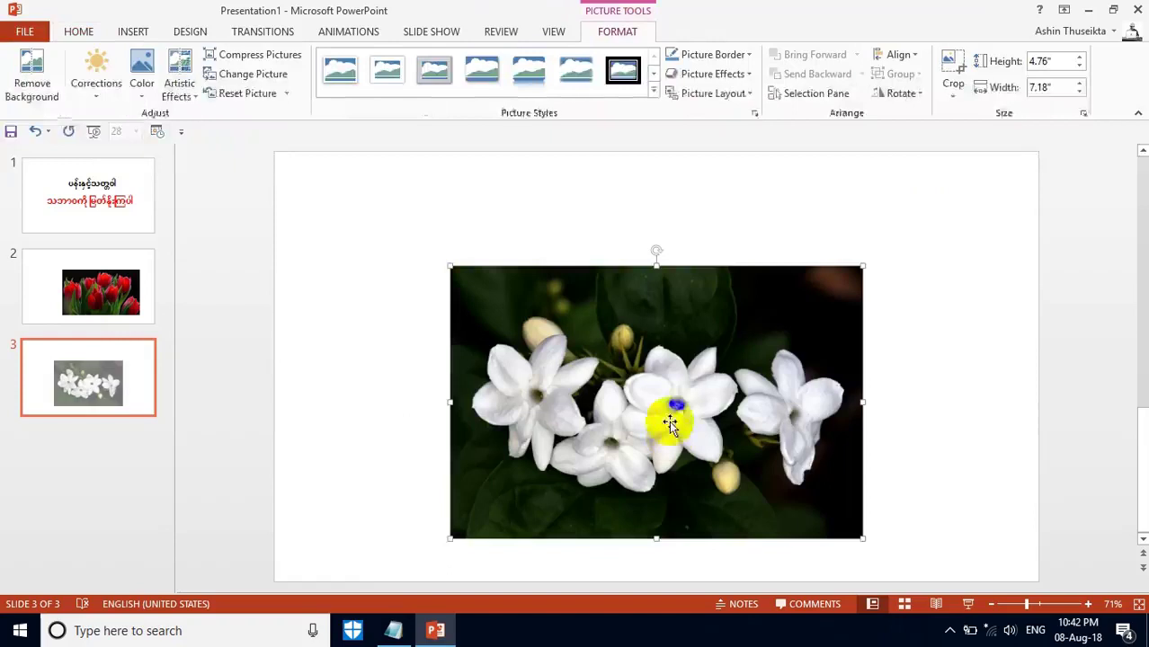
{"action": "left_click_drag", "start_coordinate": [670, 394], "coordinate": [712, 381]}
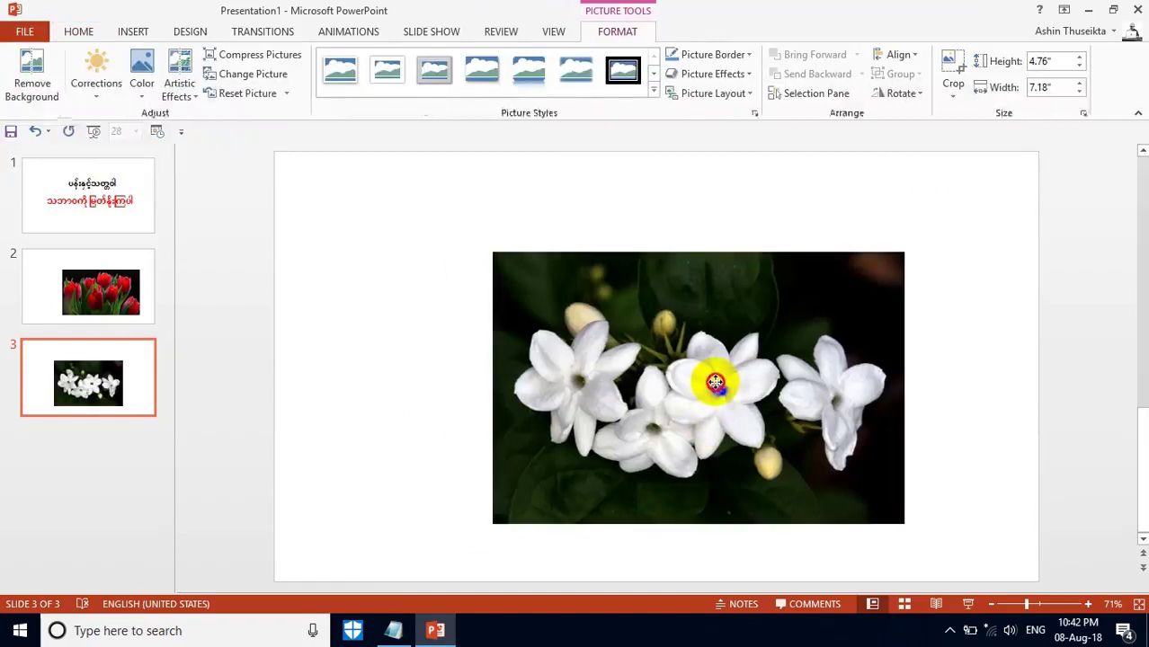
- Add a new Title and Content slide 4
{"action": "left_click", "coordinate": [72, 34]}
{"action": "left_click", "coordinate": [154, 97]}
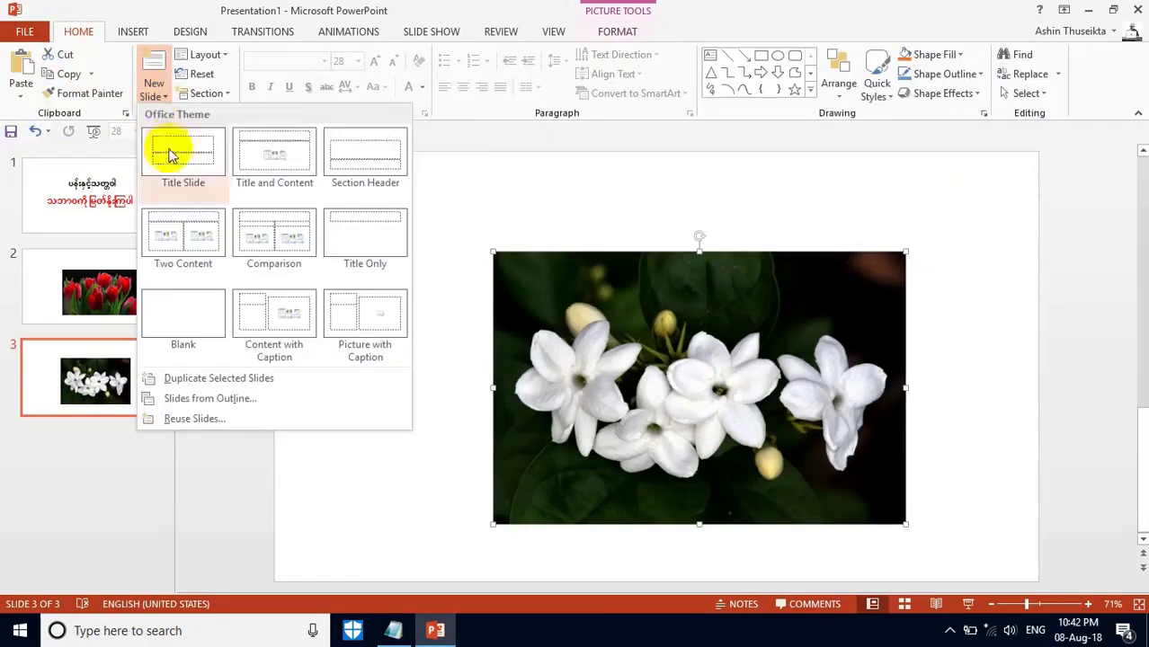
{"action": "left_click", "coordinate": [255, 153]}
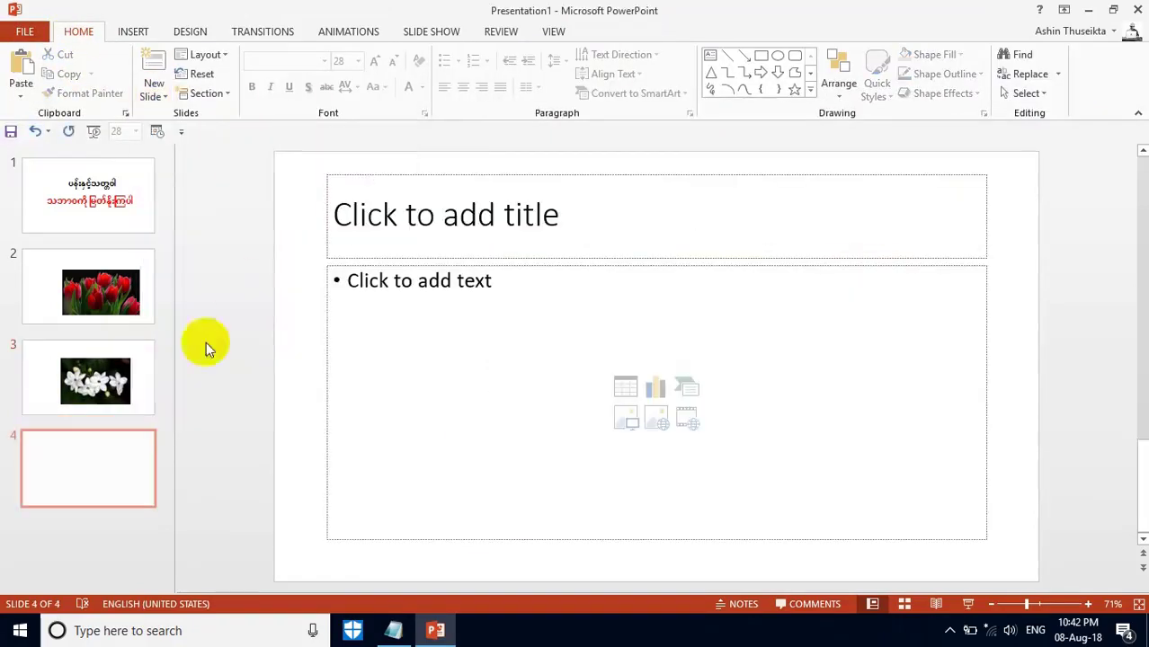
- Insert the elephant photo on slide 4 and delete its title placeholder
{"action": "left_click", "coordinate": [626, 418]}
{"action": "left_click", "coordinate": [805, 272]}
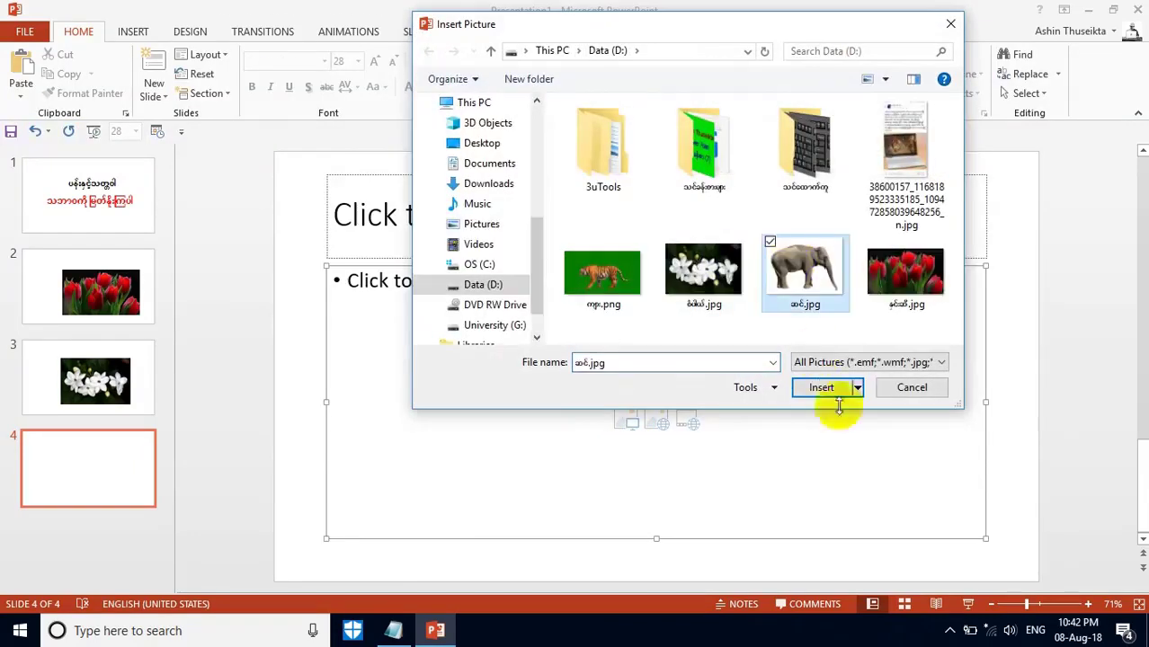
{"action": "left_click", "coordinate": [821, 388]}
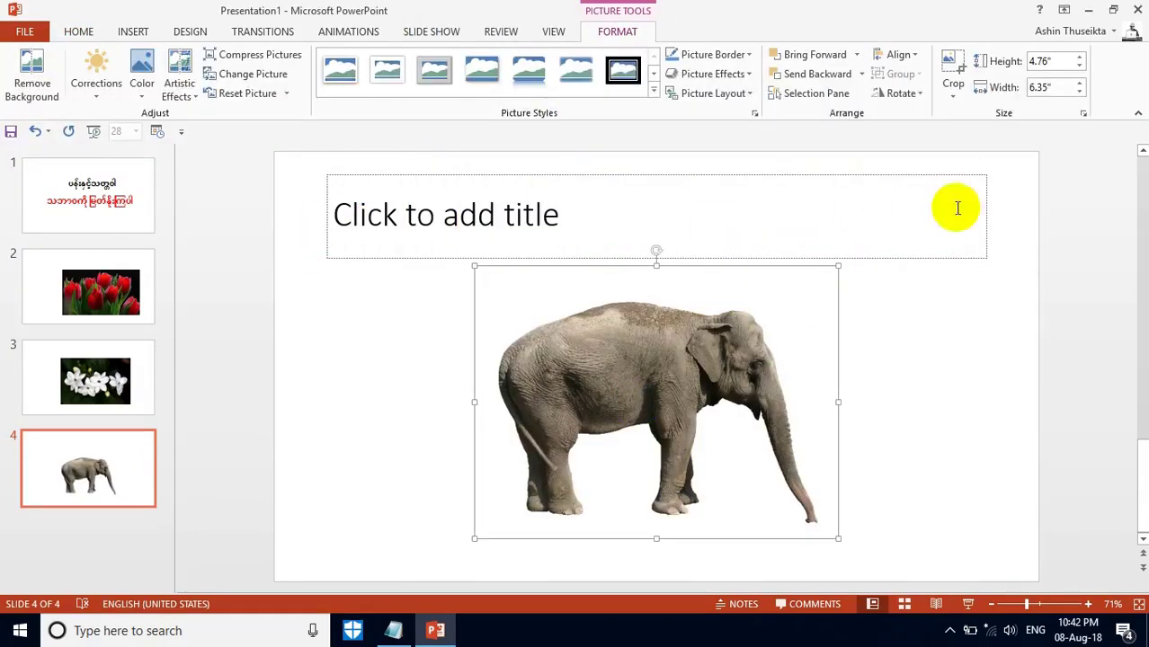
{"action": "left_click", "coordinate": [987, 259]}
{"action": "key", "text": "Delete"}
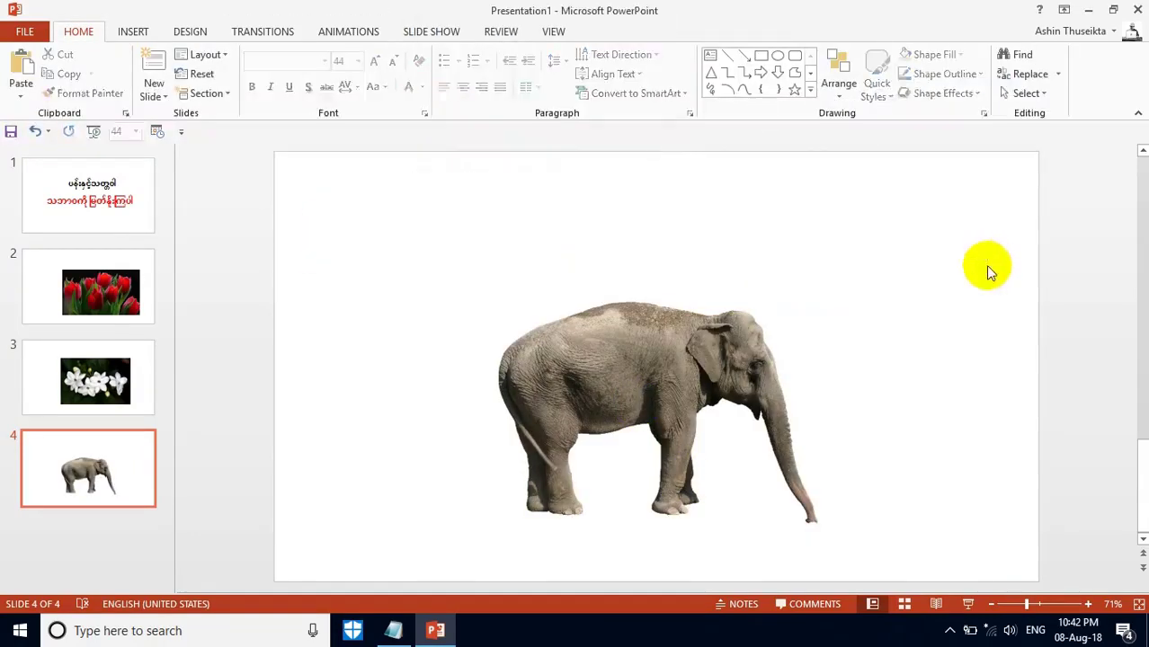
- Add slide 5 with the tiger photo, no title, moved up and right
{"action": "left_click", "coordinate": [166, 98]}
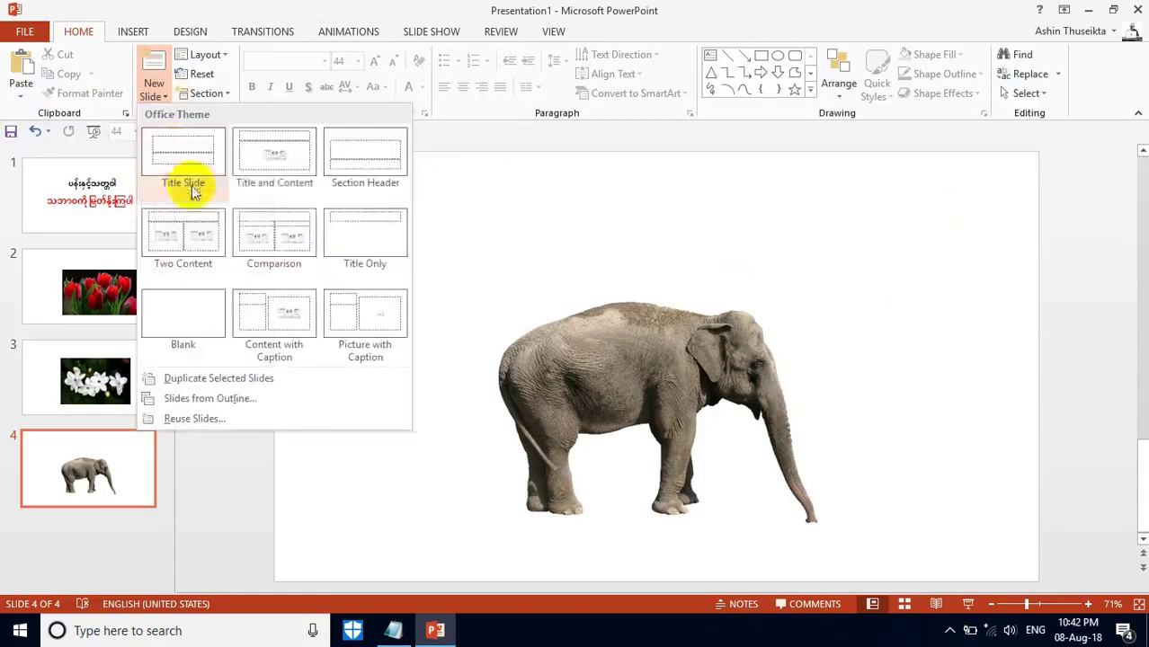
{"action": "left_click", "coordinate": [275, 148]}
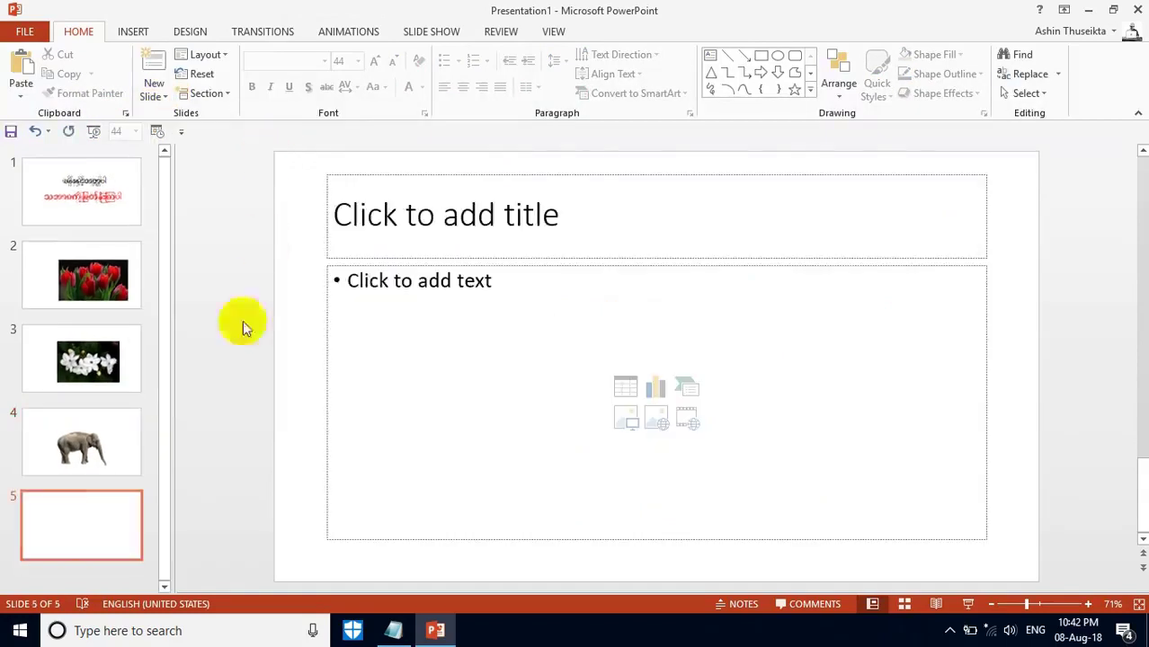
{"action": "left_click", "coordinate": [627, 418]}
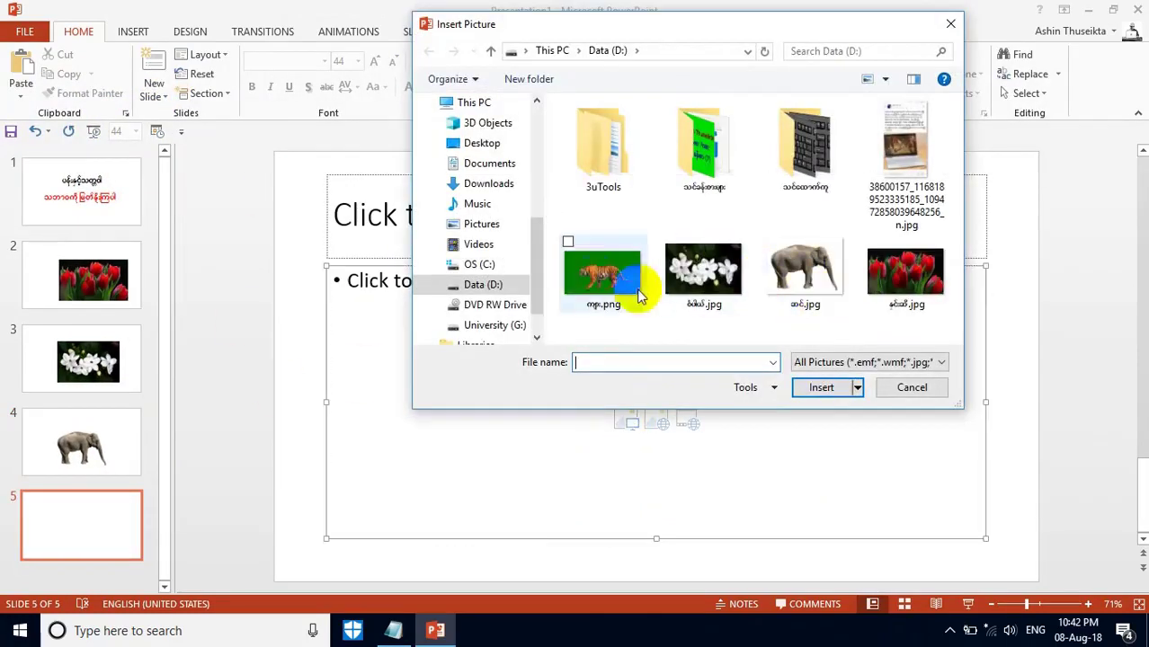
{"action": "left_click", "coordinate": [634, 289]}
{"action": "left_click", "coordinate": [827, 394]}
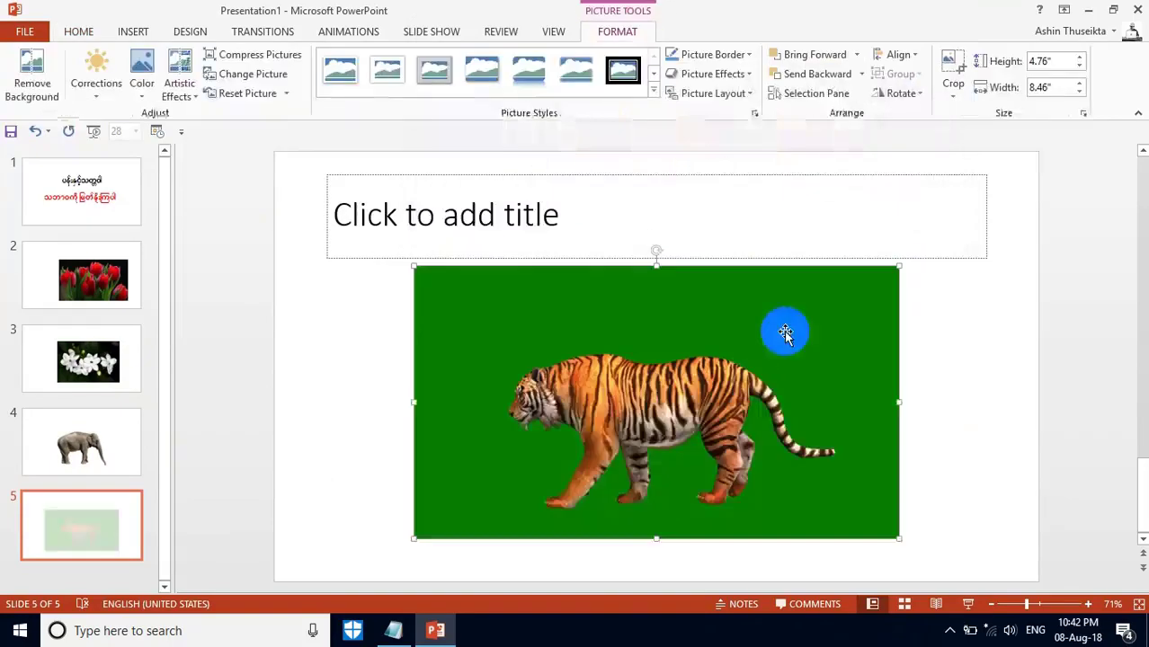
{"action": "left_click", "coordinate": [982, 260]}
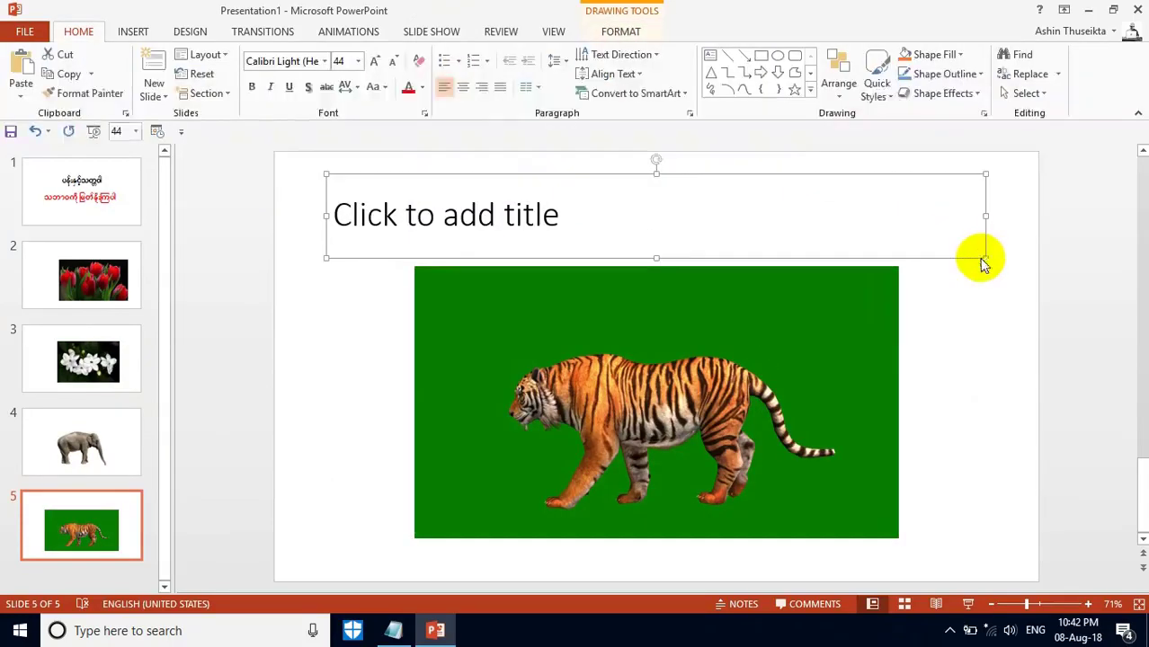
{"action": "key", "text": "Delete"}
{"action": "left_click_drag", "start_coordinate": [783, 339], "coordinate": [811, 328]}
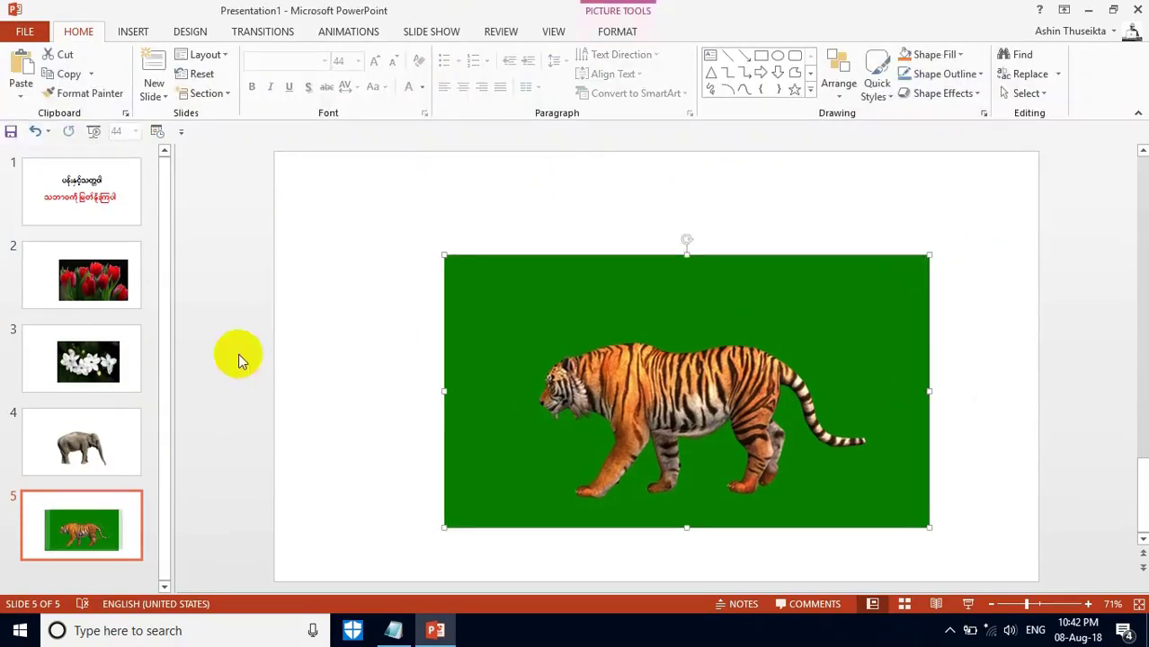
- Write Burmese speaker notes for tulip slide 2, hide the notes pane and start the slide show
{"action": "left_click", "coordinate": [102, 261]}
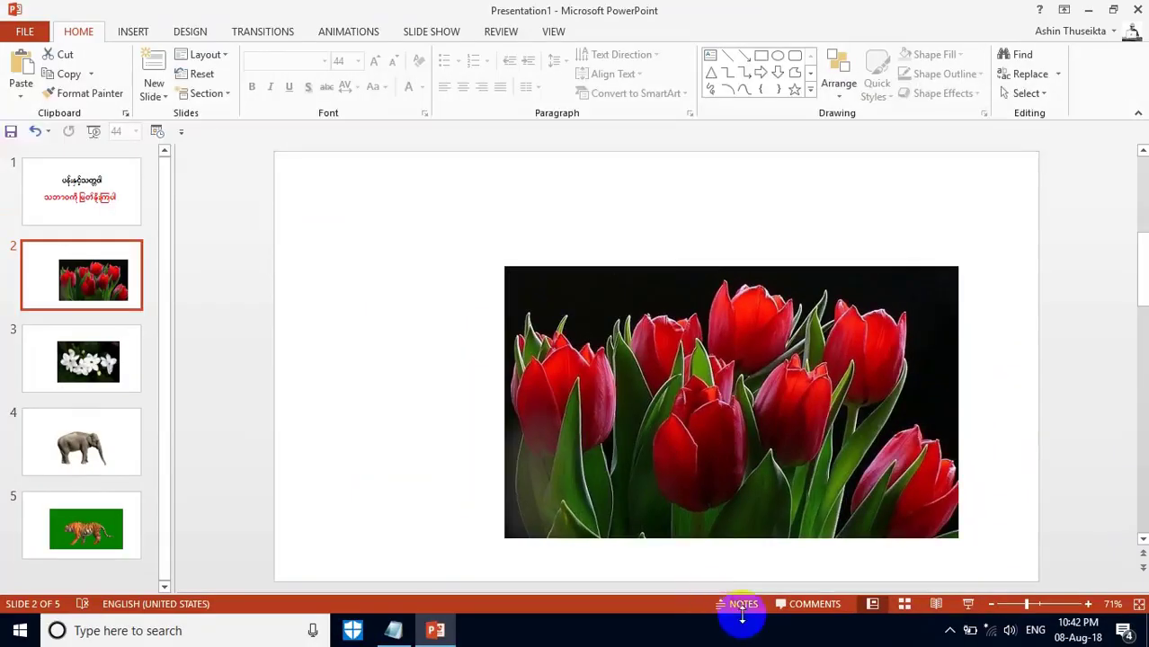
{"action": "left_click", "coordinate": [737, 607]}
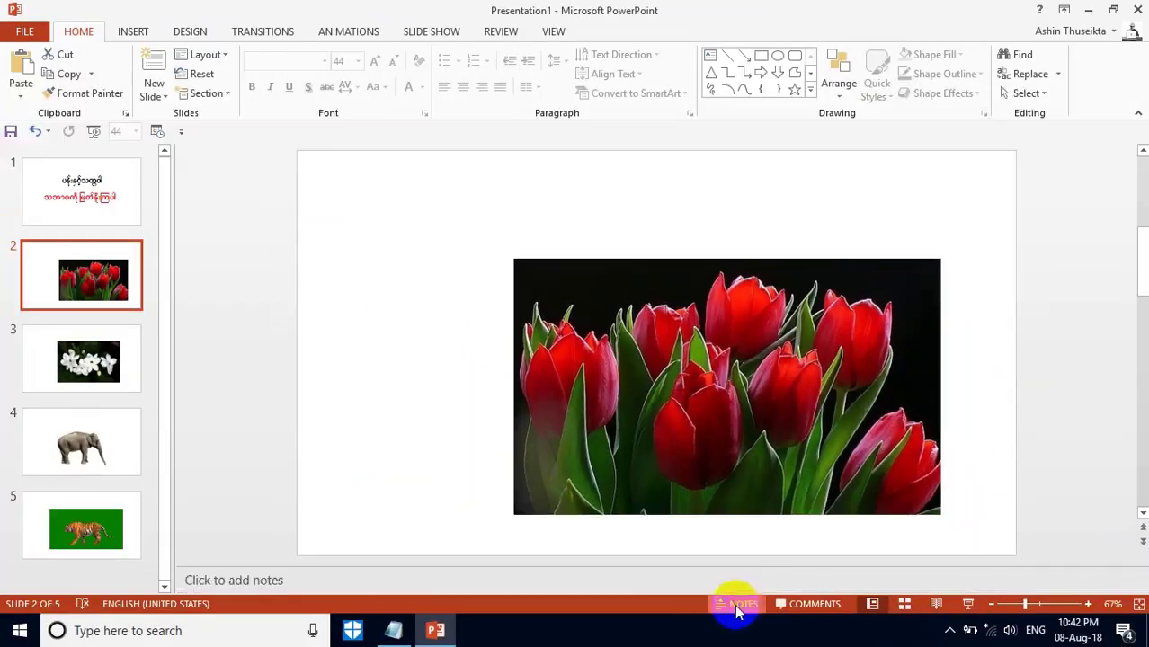
{"action": "left_click", "coordinate": [213, 581]}
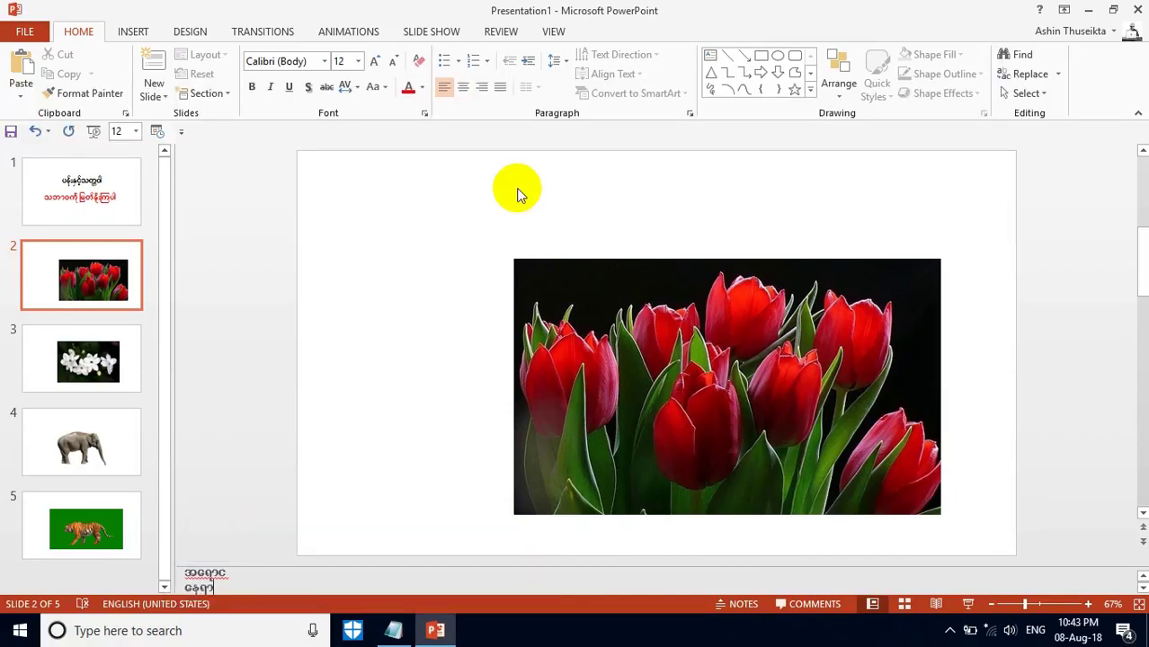
{"action": "left_click", "coordinate": [741, 606]}
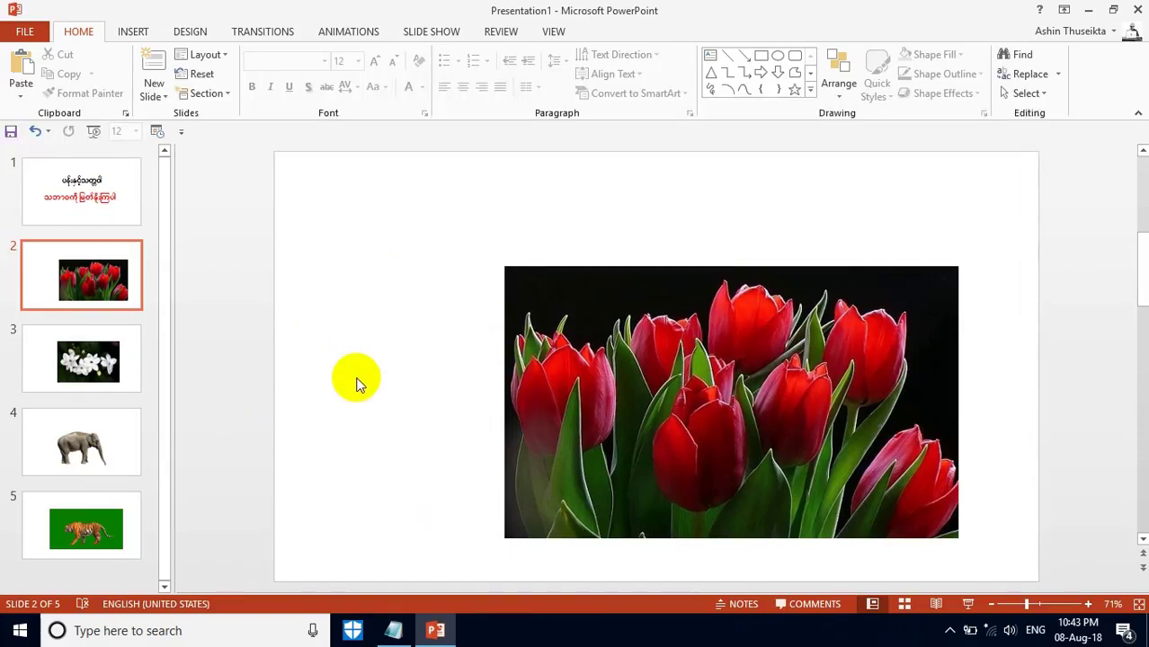
{"action": "key", "text": "F5"}
- Switch the running show to Presenter View on the tulip slide
{"action": "left_click", "coordinate": [395, 561]}
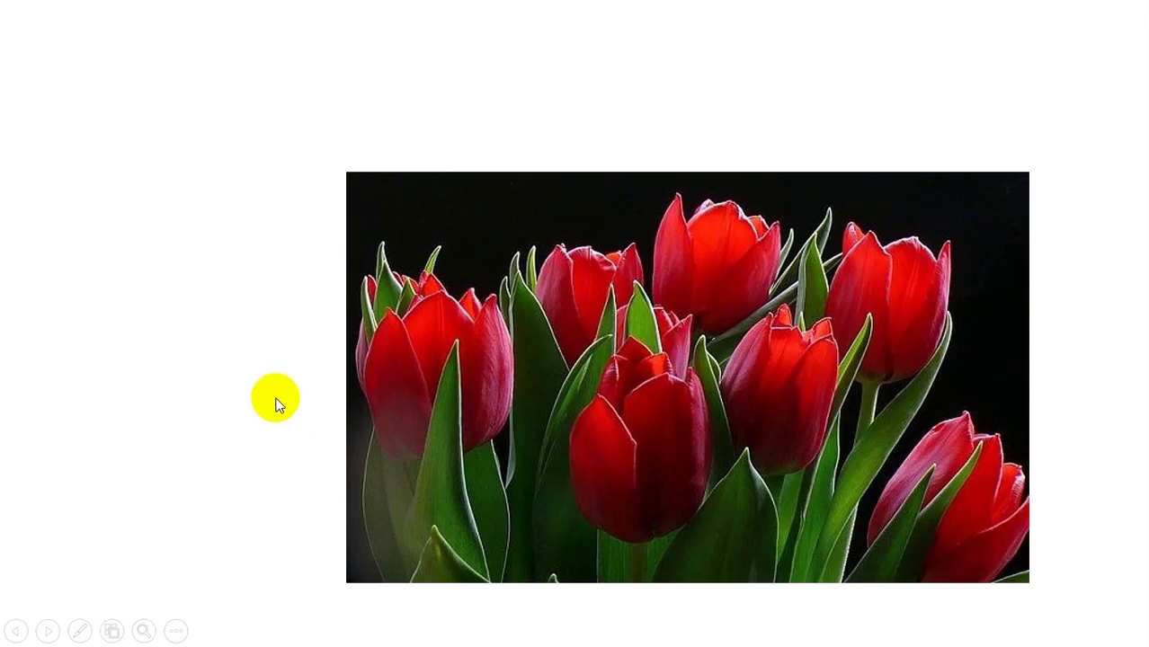
{"action": "right_click", "coordinate": [188, 171]}
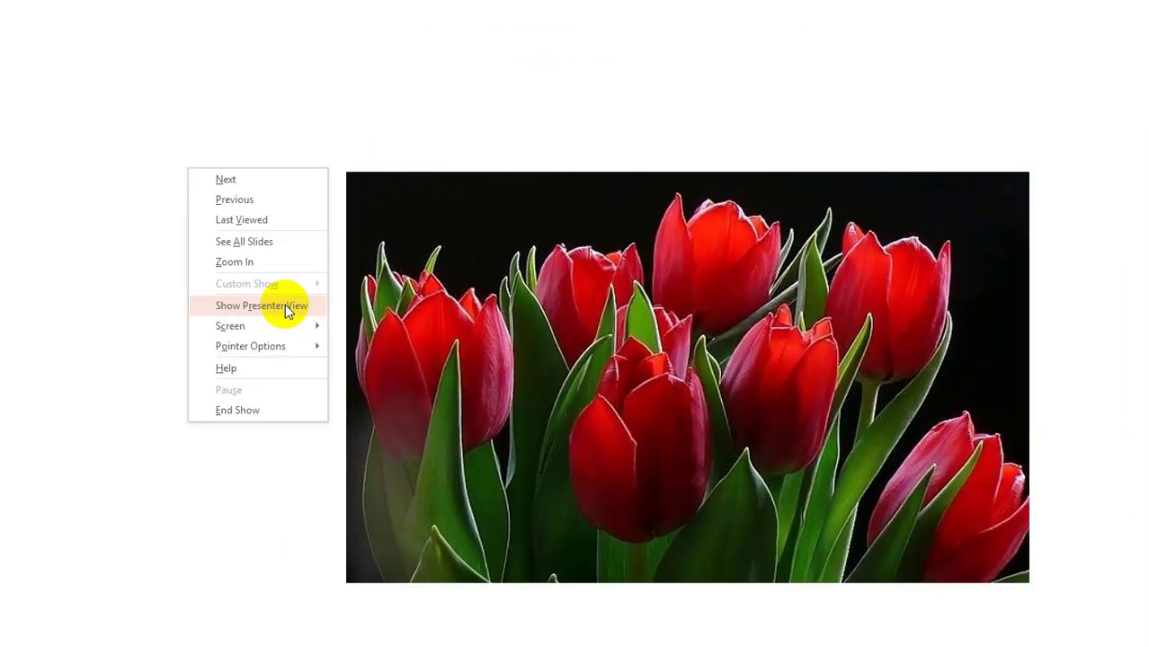
{"action": "left_click", "coordinate": [285, 304]}
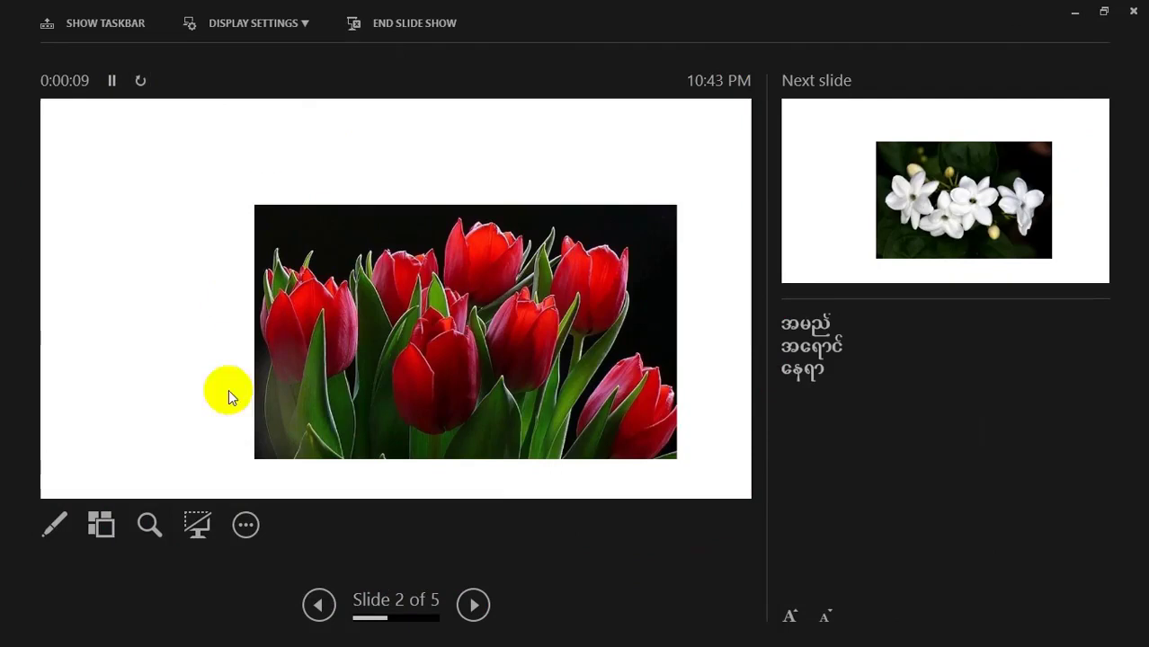
{"action": "left_click", "coordinate": [502, 496]}
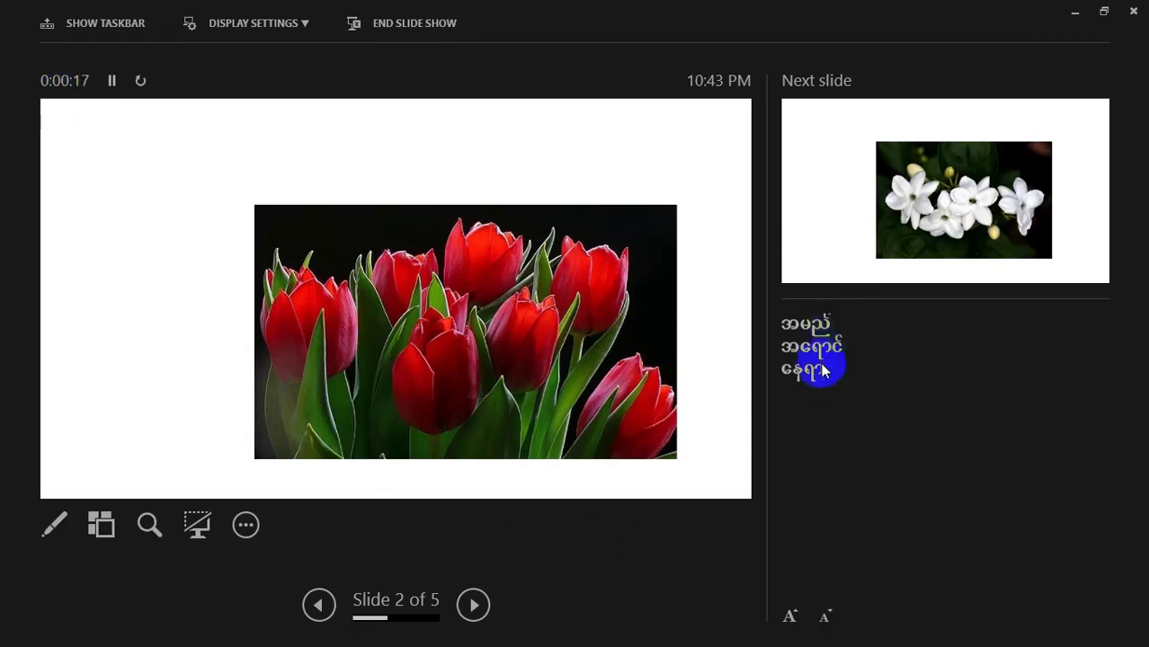
{"action": "left_click_drag", "start_coordinate": [825, 320], "coordinate": [825, 364]}
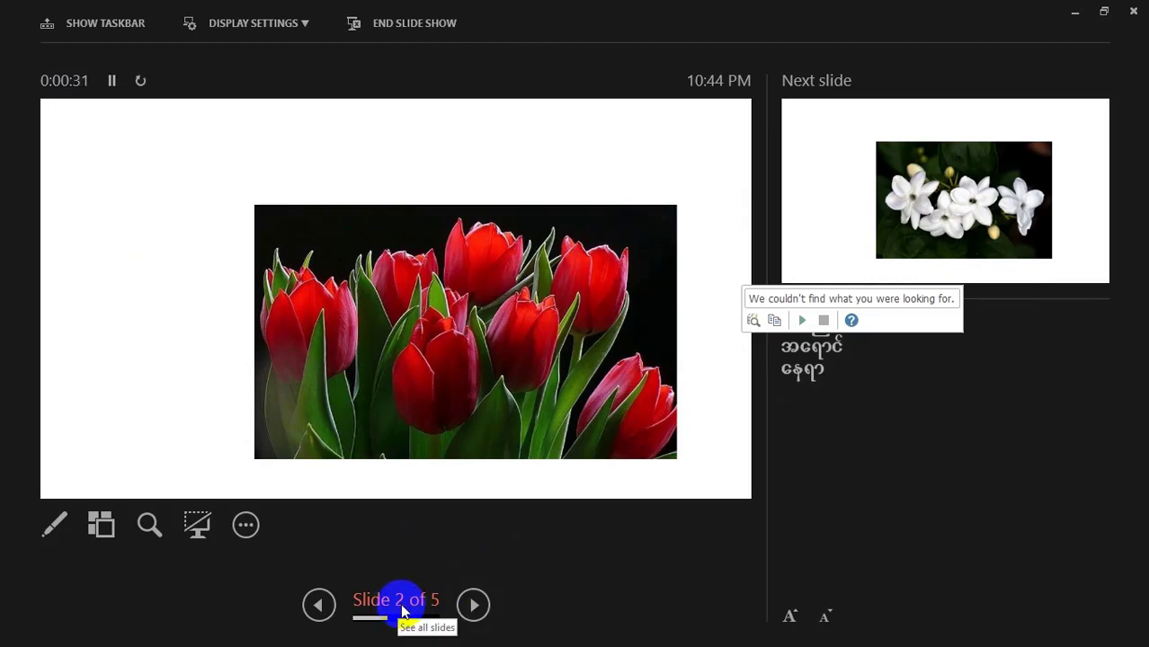
- Advance through the remaining slides and exit the show back to the editor
{"action": "left_click", "coordinate": [332, 385]}
{"action": "left_click", "coordinate": [332, 385]}
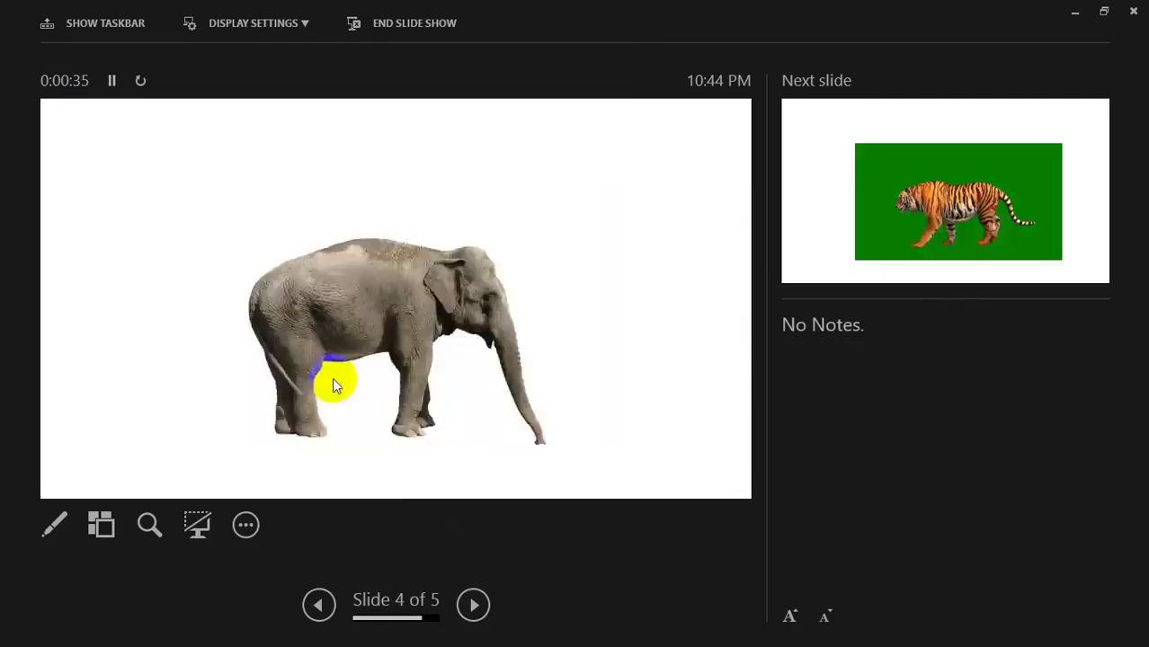
{"action": "left_click", "coordinate": [333, 384]}
{"action": "left_click", "coordinate": [334, 385]}
{"action": "left_click", "coordinate": [333, 385]}
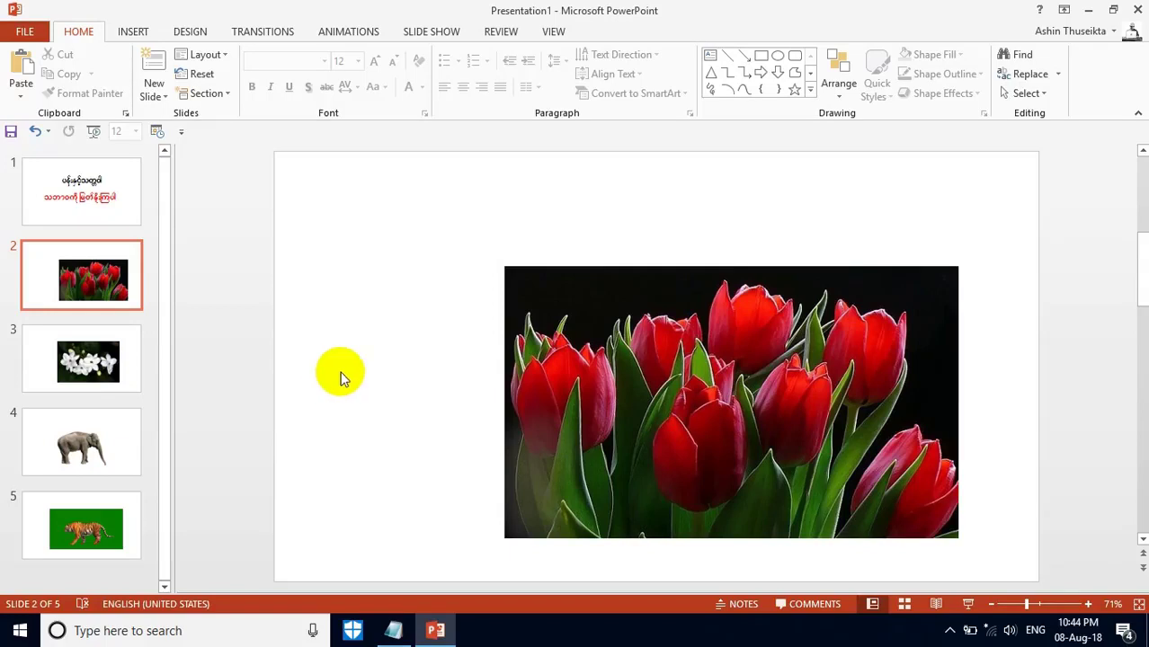
{"action": "left_click", "coordinate": [580, 358]}
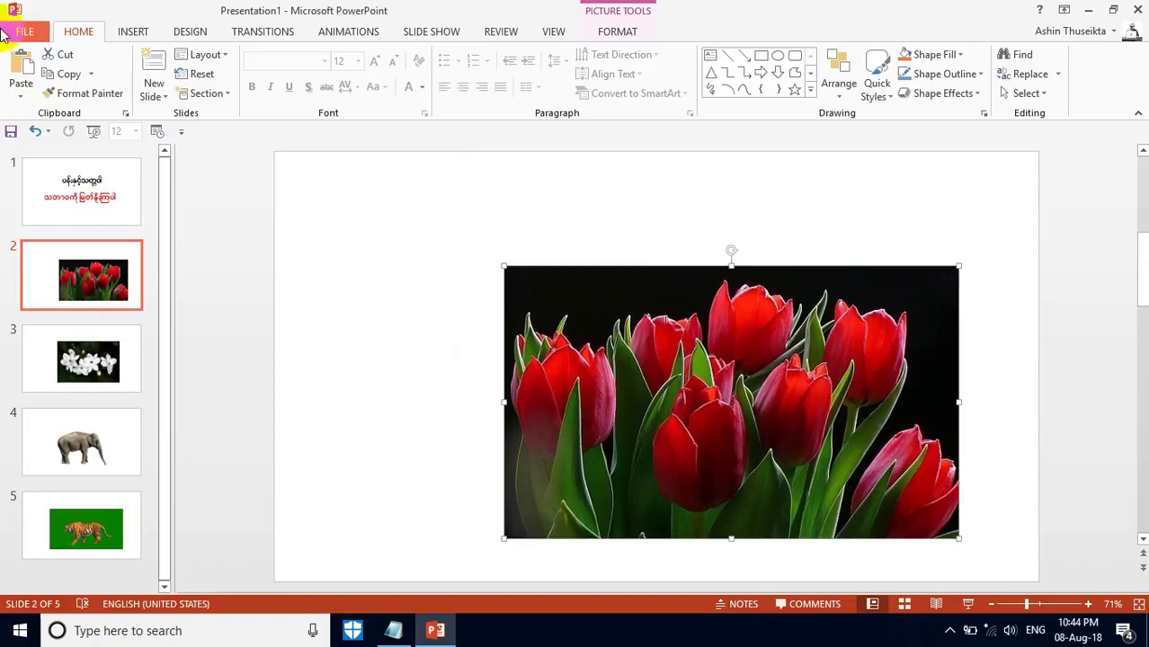
{"action": "left_click", "coordinate": [14, 31]}
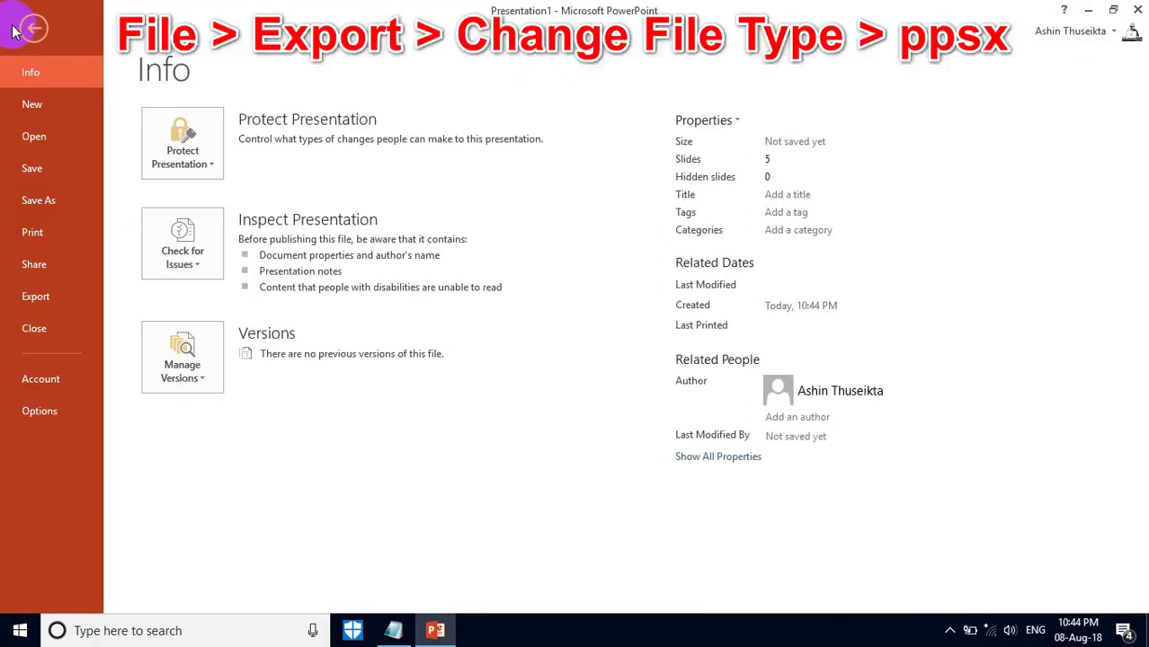
{"action": "left_click", "coordinate": [34, 296]}
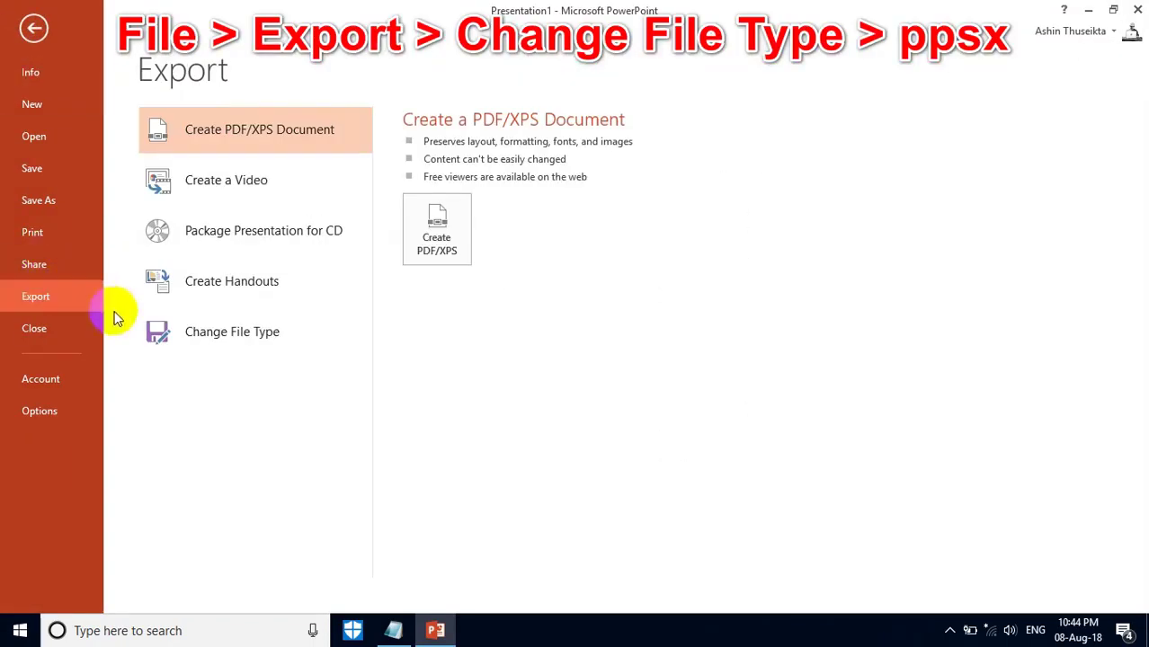
{"action": "left_click", "coordinate": [234, 336]}
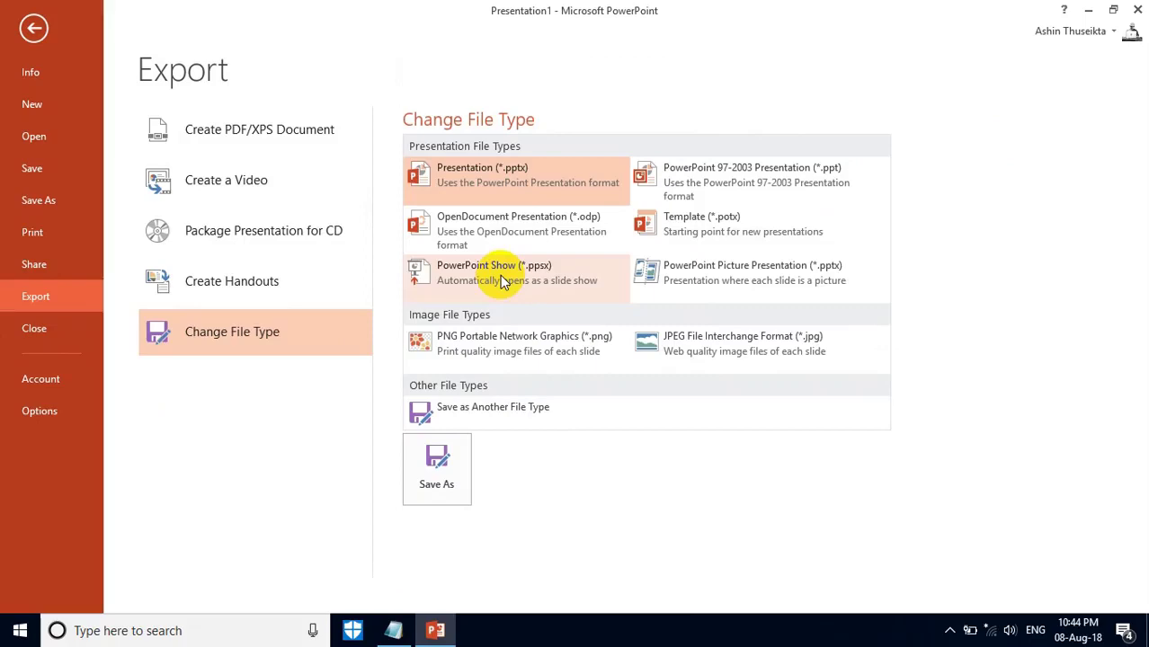
{"action": "left_click", "coordinate": [503, 282]}
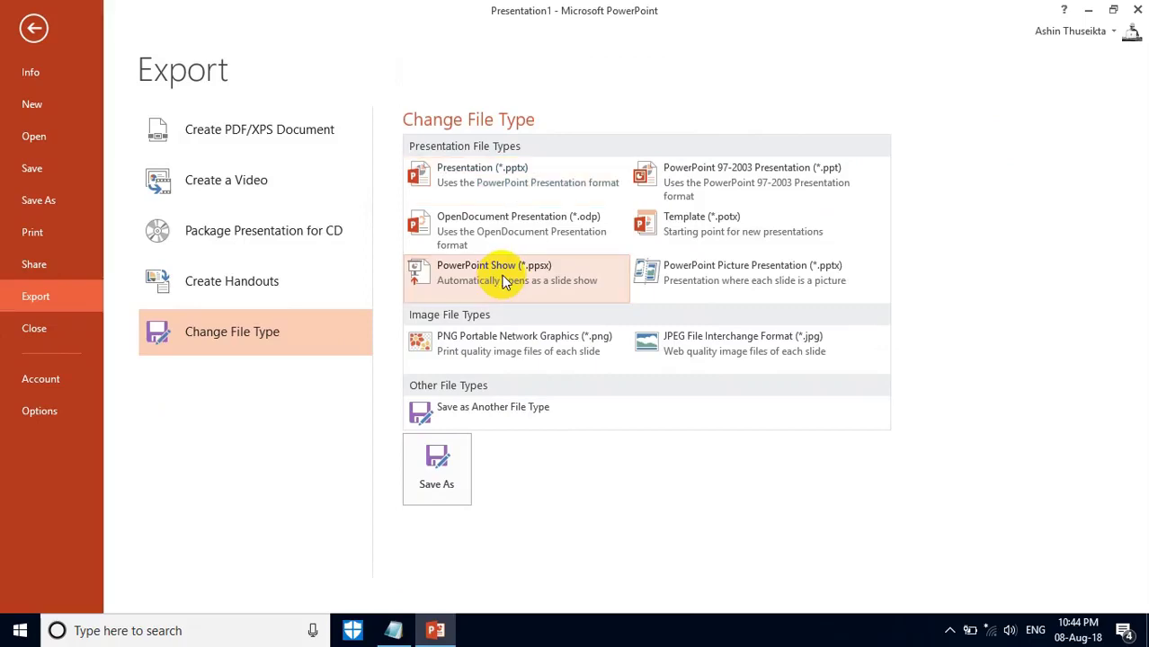
{"action": "left_click", "coordinate": [431, 486]}
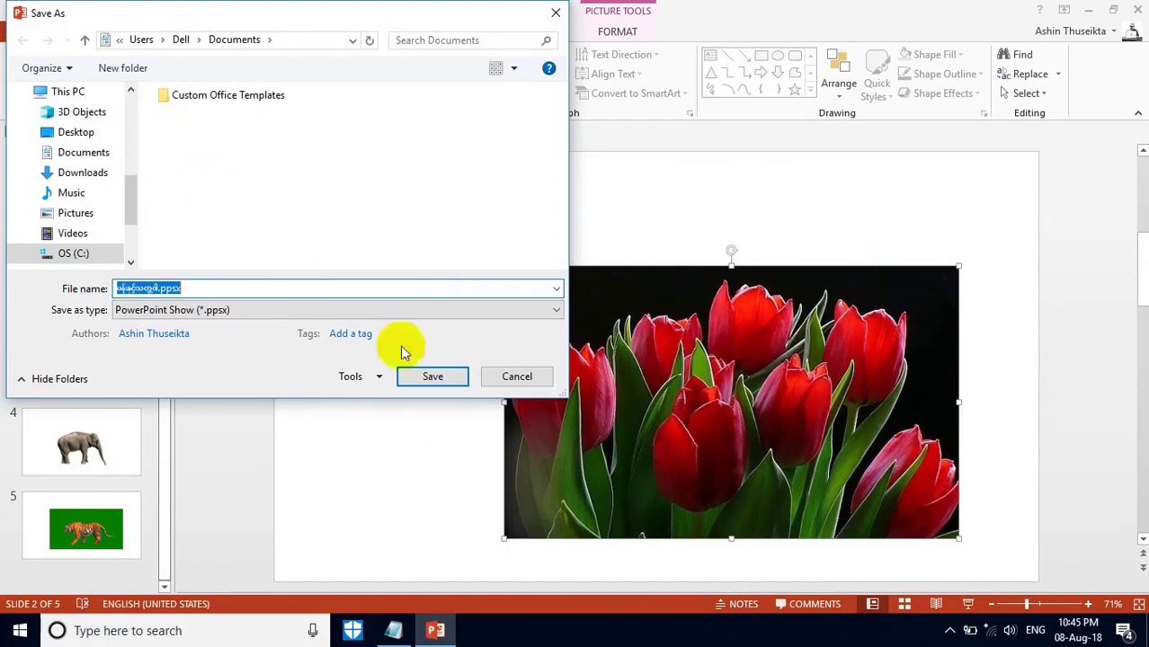
{"action": "left_click", "coordinate": [509, 377]}
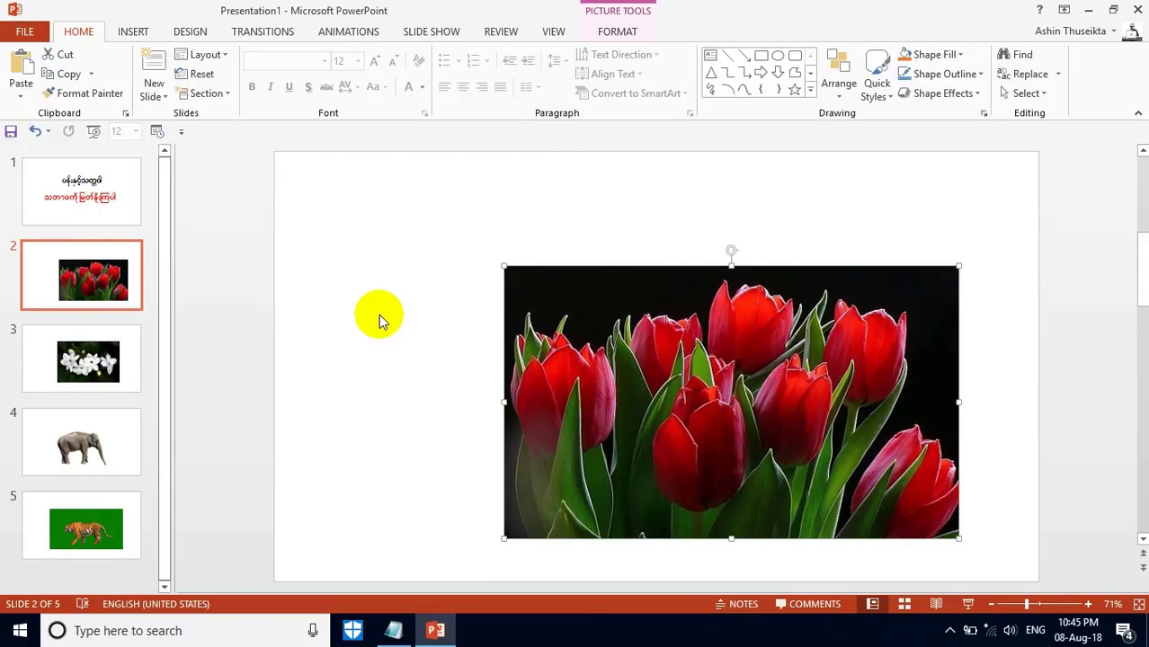
- Export Word handouts via File > Export > Create Handouts, using 'Notes next to slides' and Paste
{"action": "left_click", "coordinate": [24, 32]}
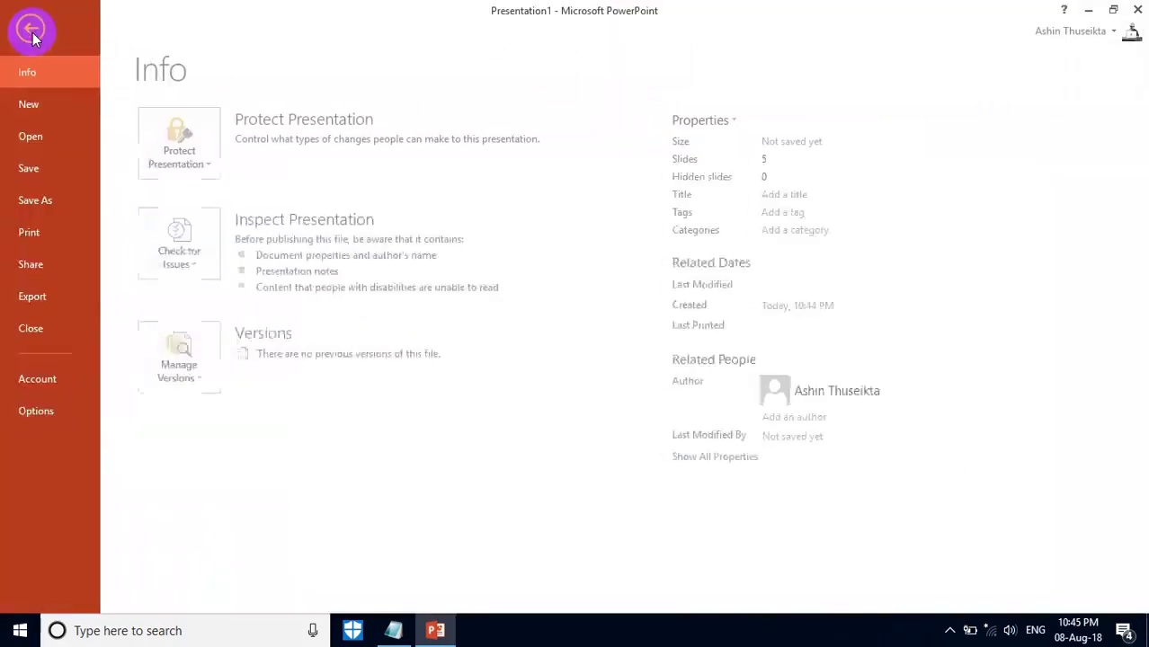
{"action": "left_click", "coordinate": [56, 297]}
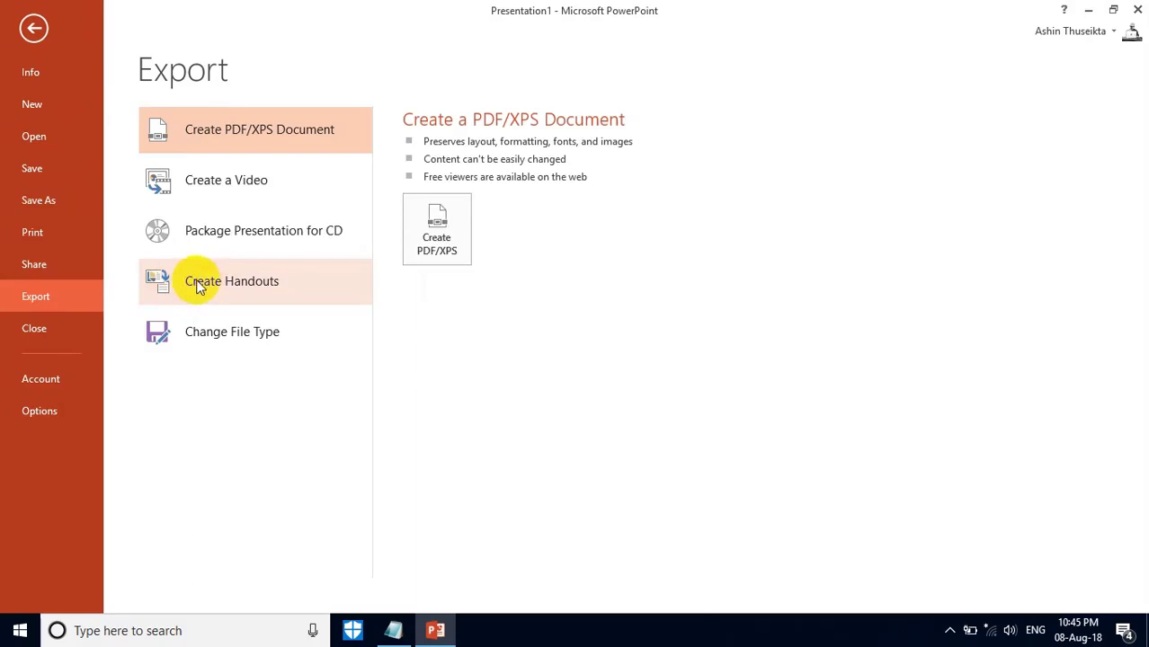
{"action": "left_click", "coordinate": [224, 290]}
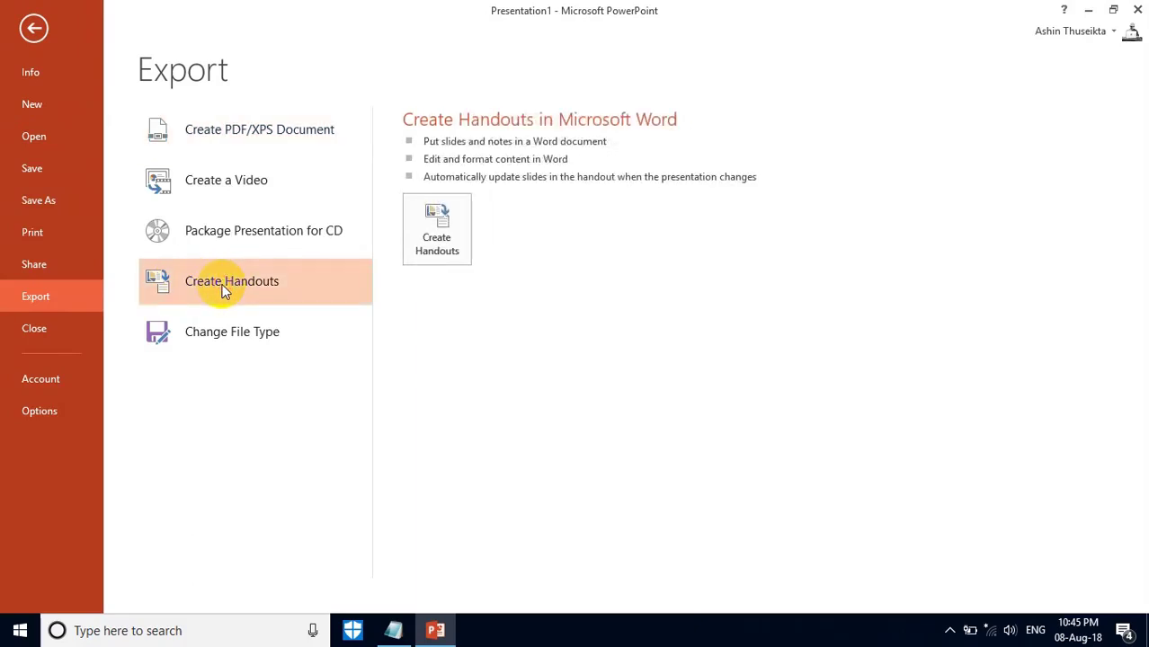
{"action": "left_click", "coordinate": [436, 230]}
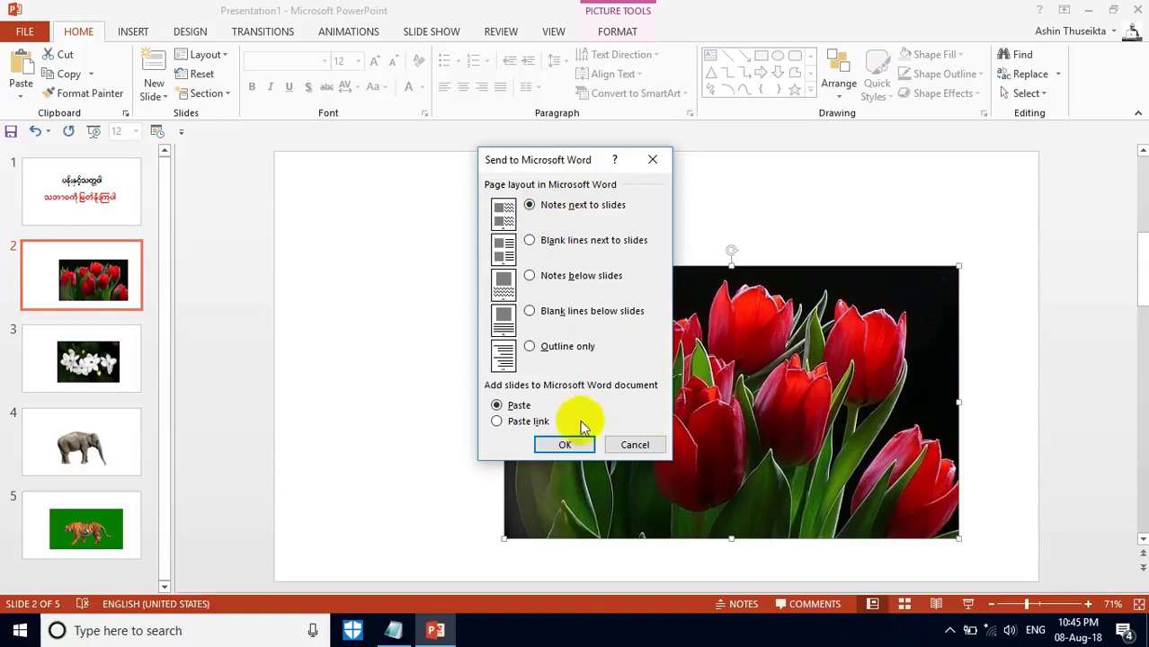
{"action": "left_click", "coordinate": [567, 445]}
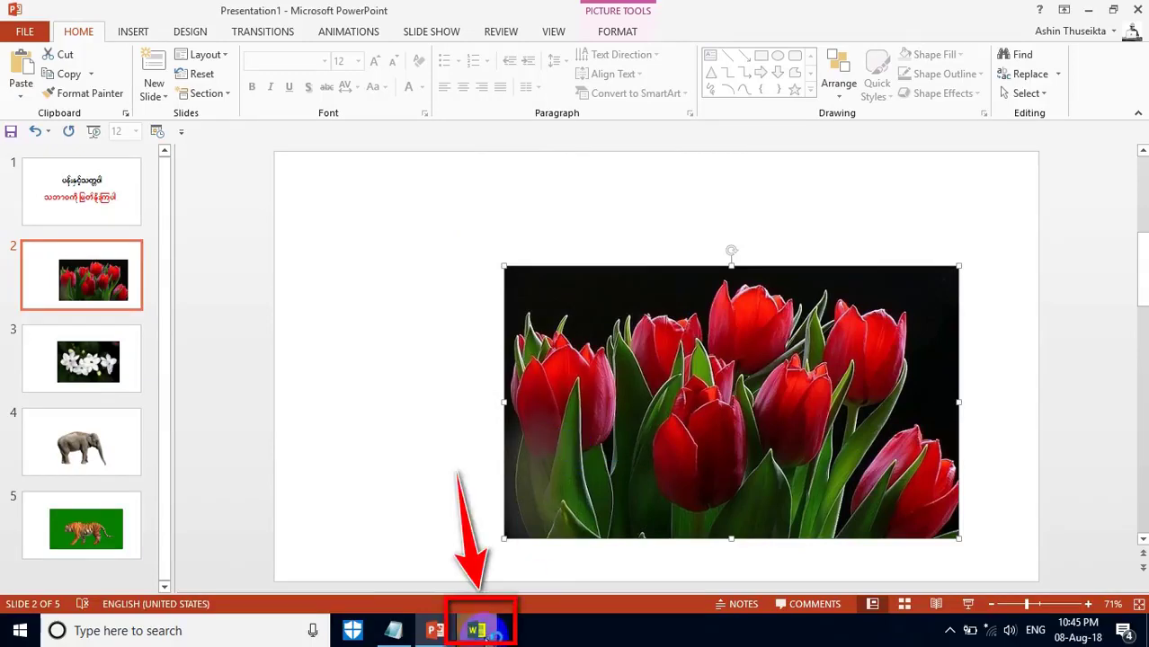
- Close the Word slide-handout document without saving it, returning to PowerPoint
{"action": "left_click", "coordinate": [486, 634]}
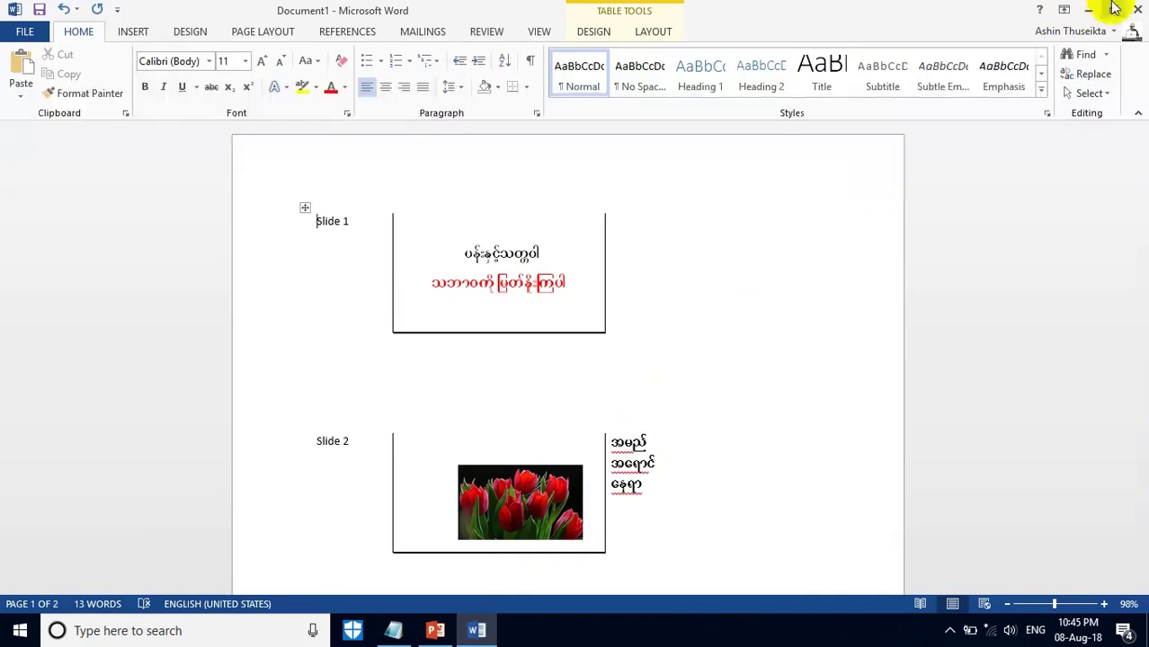
{"action": "left_click", "coordinate": [1137, 9]}
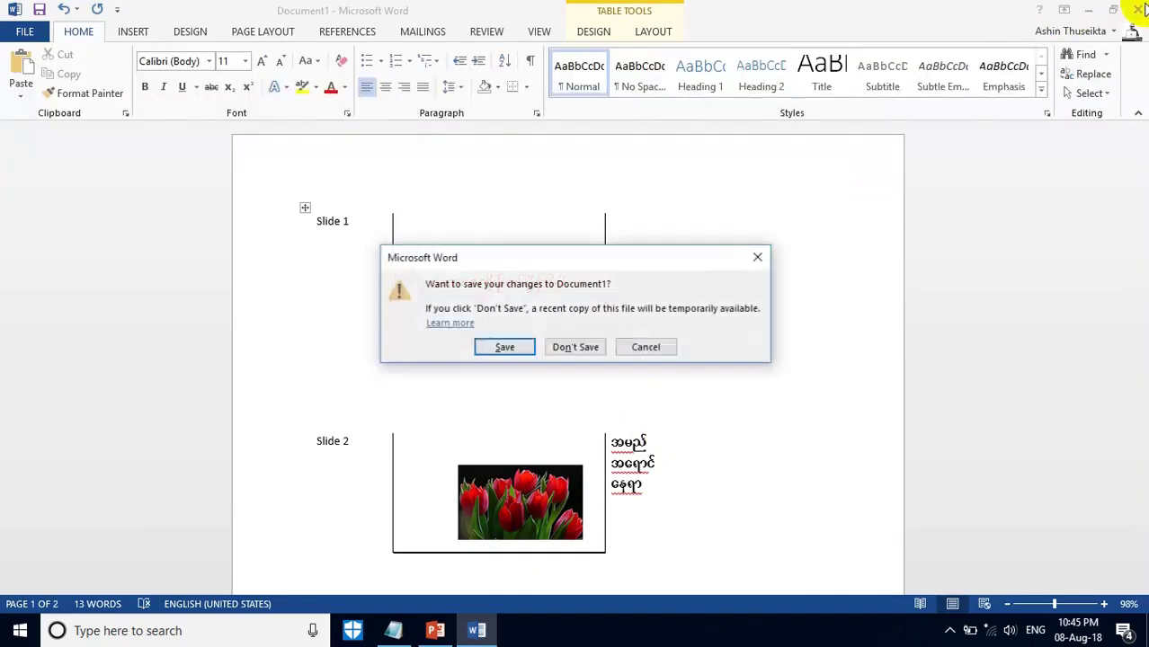
{"action": "left_click", "coordinate": [584, 347]}
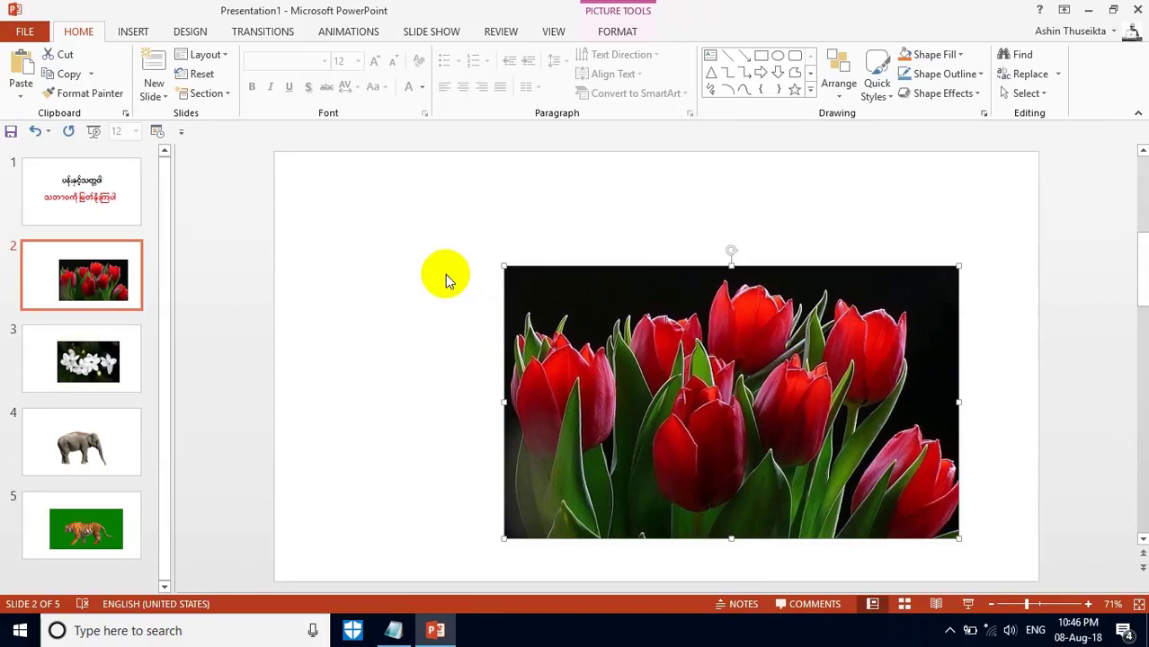
- In print settings, set Copies to 3 with the EPSON L360 Series printer, then review slide choices
{"action": "left_click", "coordinate": [24, 31]}
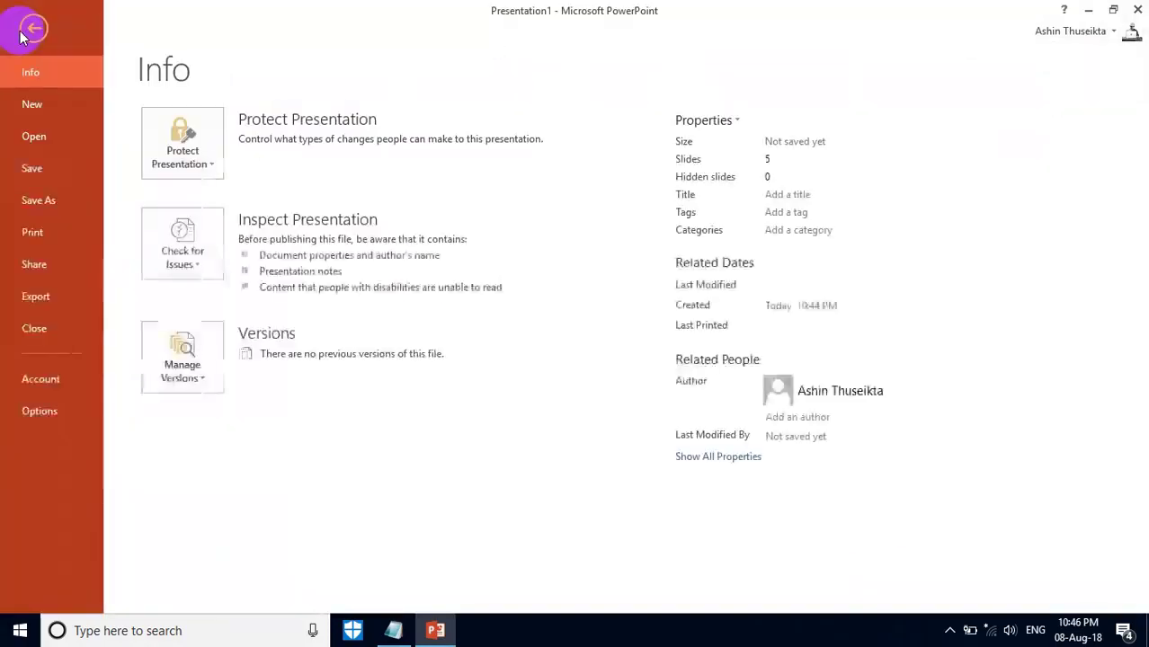
{"action": "left_click", "coordinate": [32, 233]}
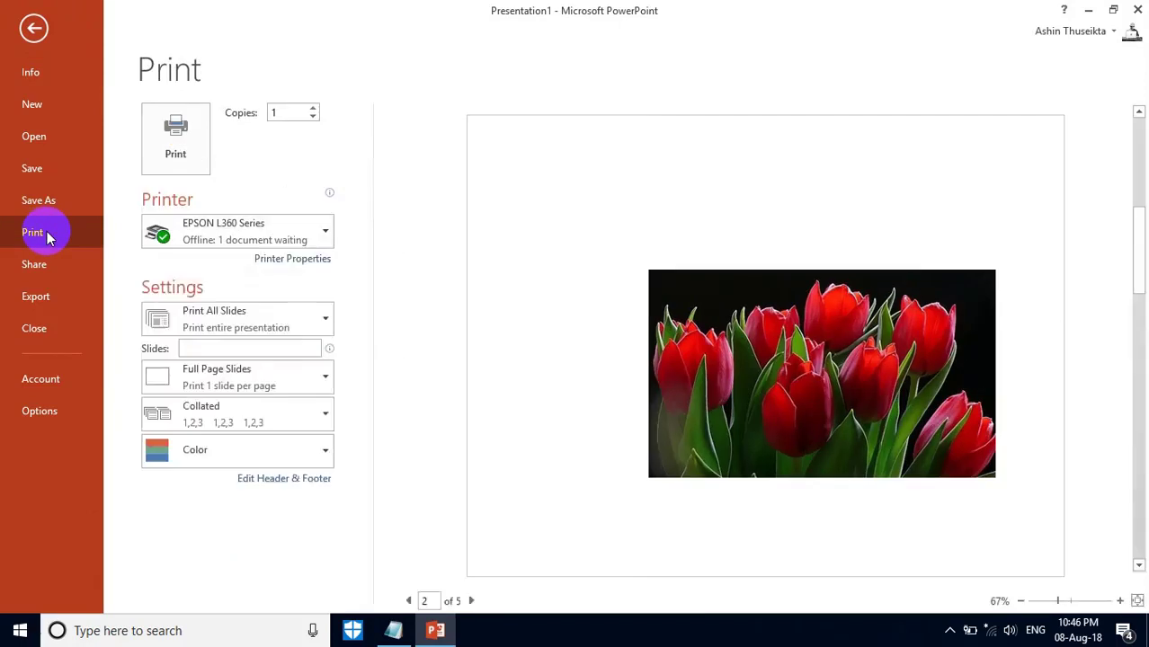
{"action": "double_click", "coordinate": [276, 112]}
{"action": "type", "text": "3"}
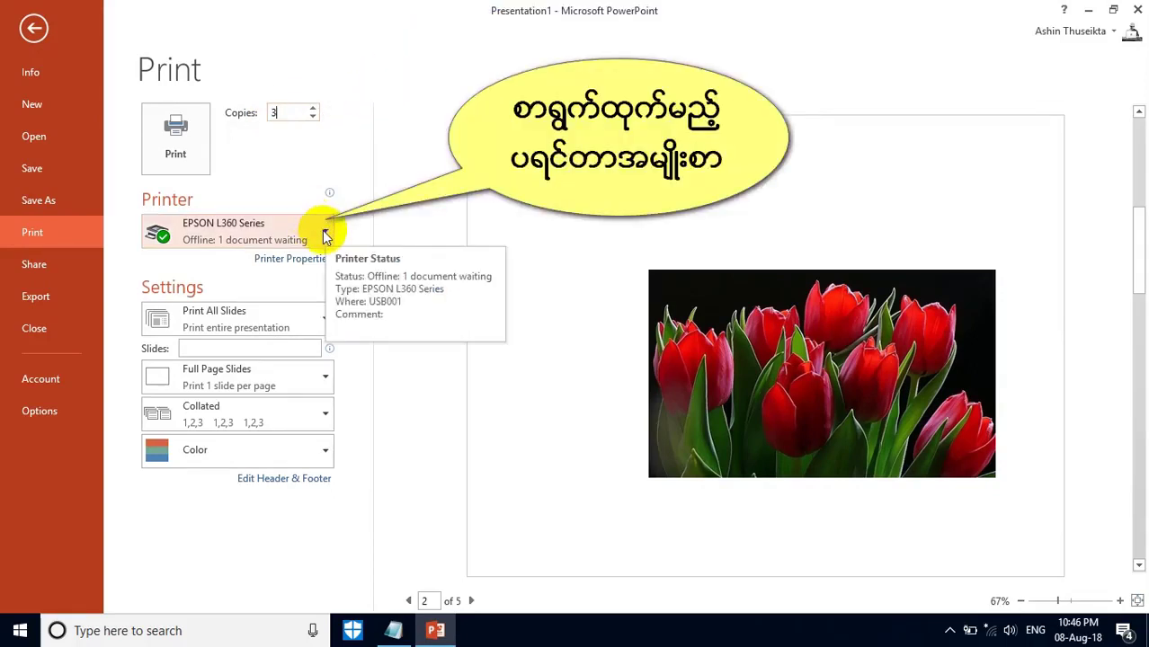
{"action": "left_click", "coordinate": [325, 236]}
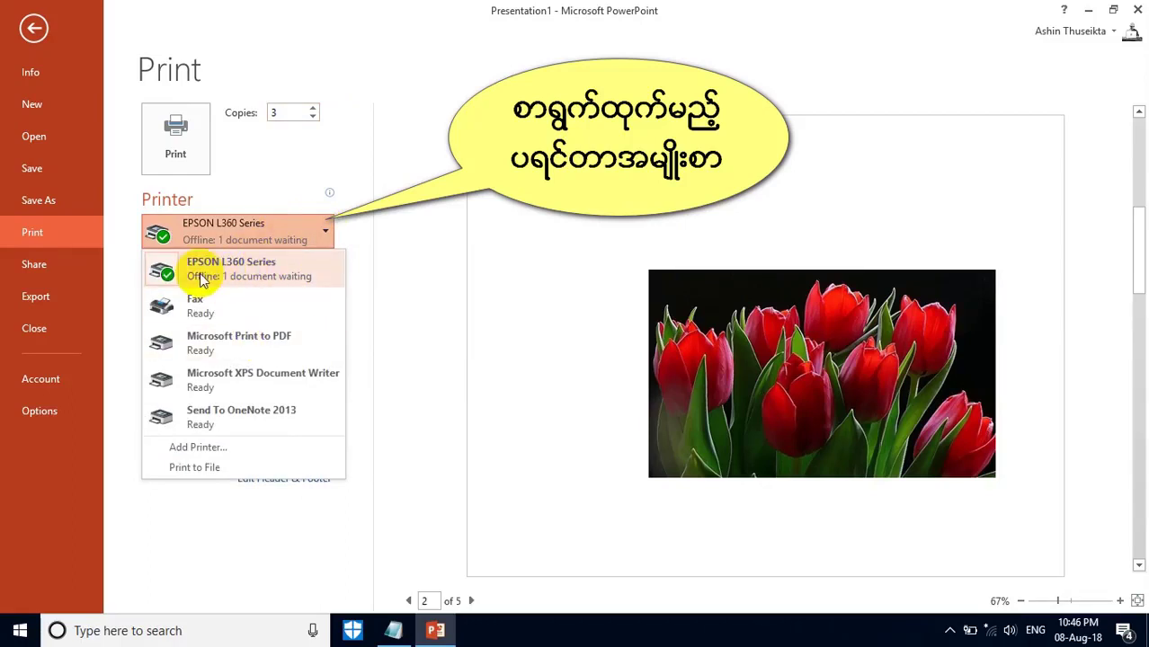
{"action": "left_click", "coordinate": [236, 268]}
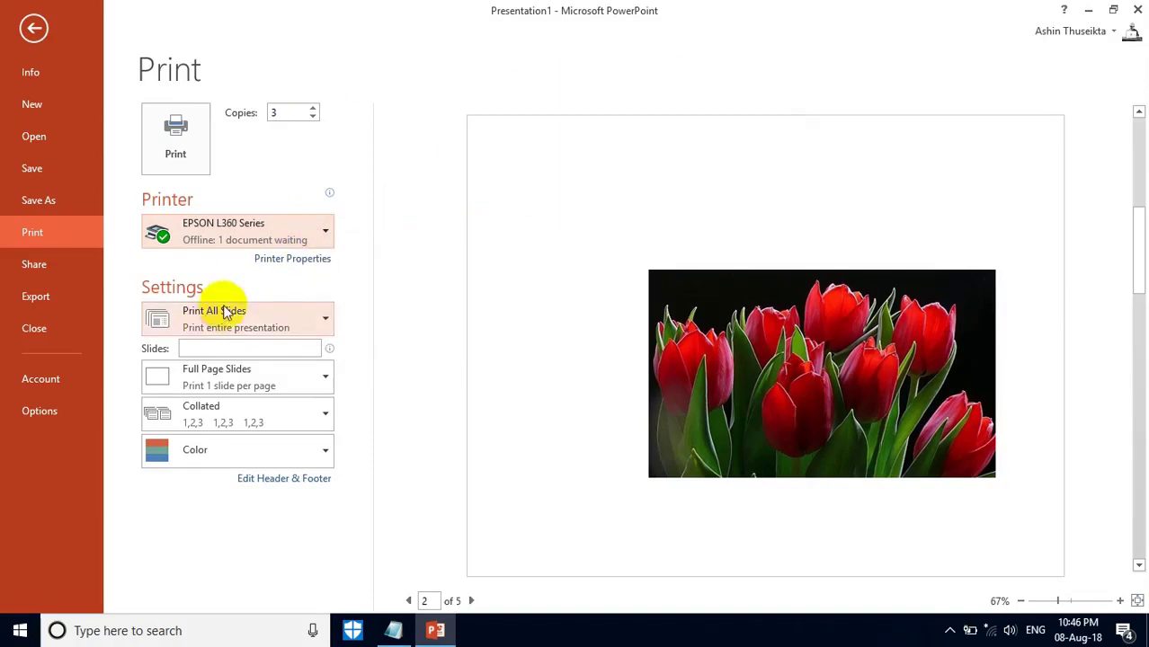
{"action": "left_click", "coordinate": [324, 315]}
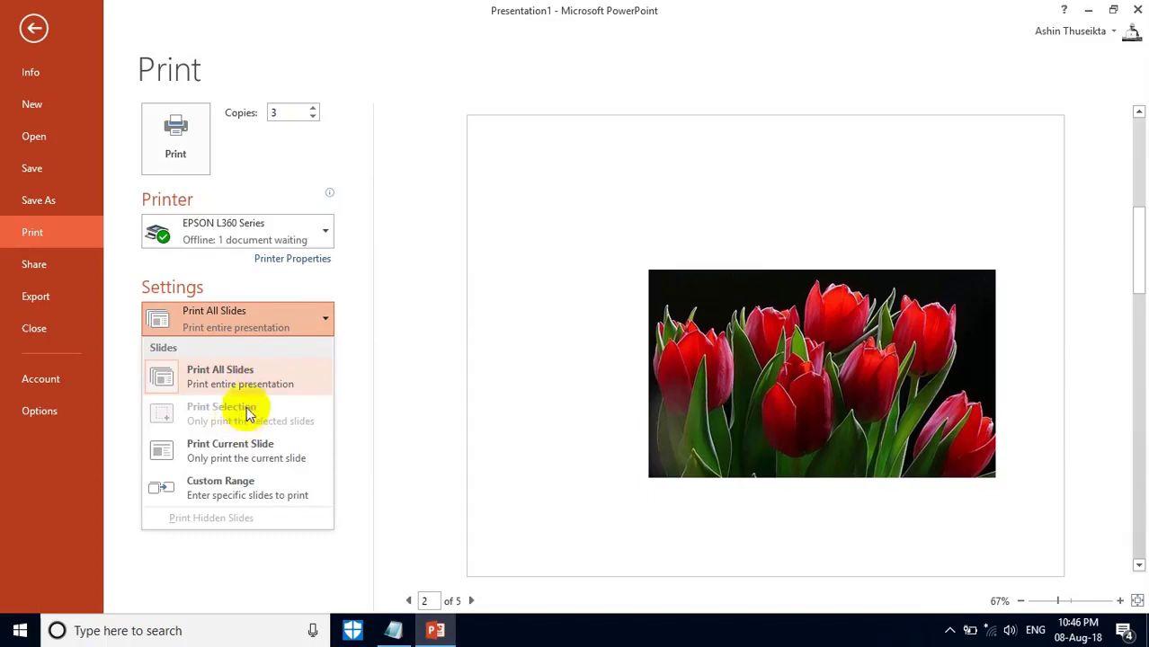
{"action": "left_click", "coordinate": [34, 28]}
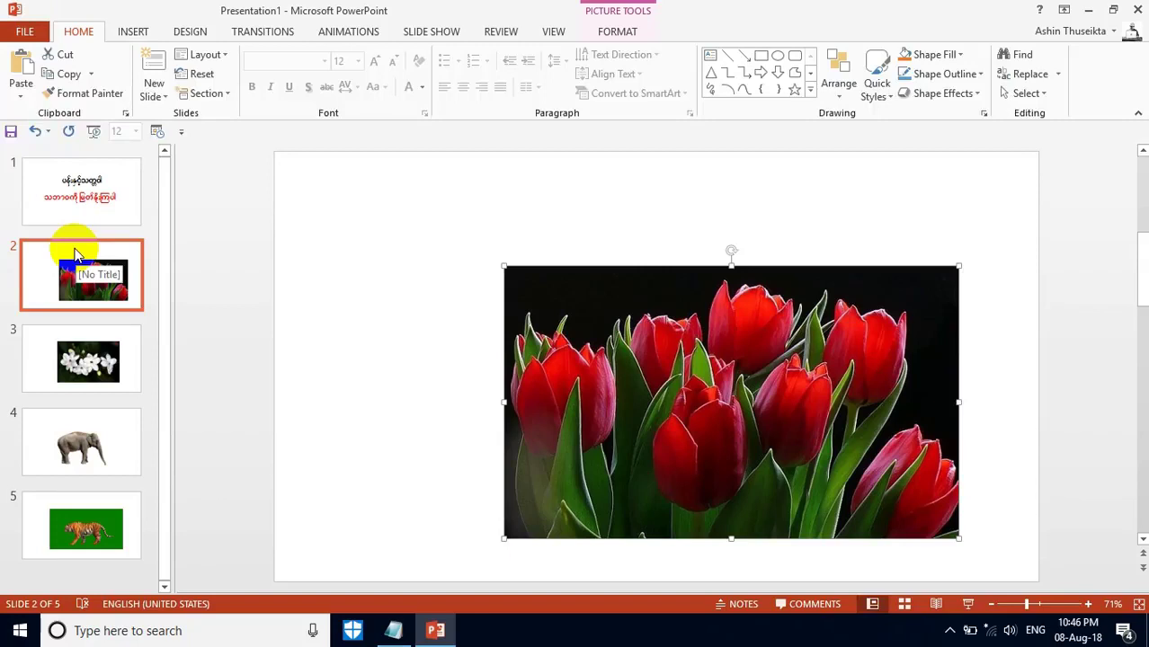
- Select slides 3 and 4 and review the print range choices
{"action": "left_click", "coordinate": [51, 339], "text": "ctrl"}
{"action": "left_click", "coordinate": [82, 432], "text": "ctrl"}
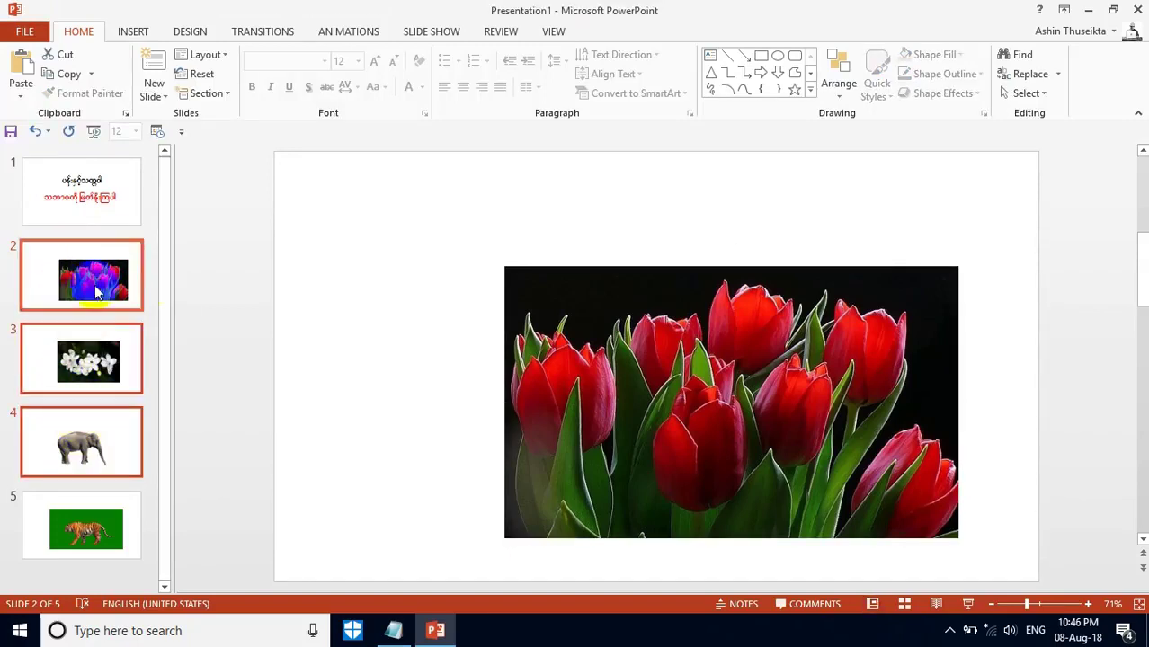
{"action": "left_click", "coordinate": [27, 30]}
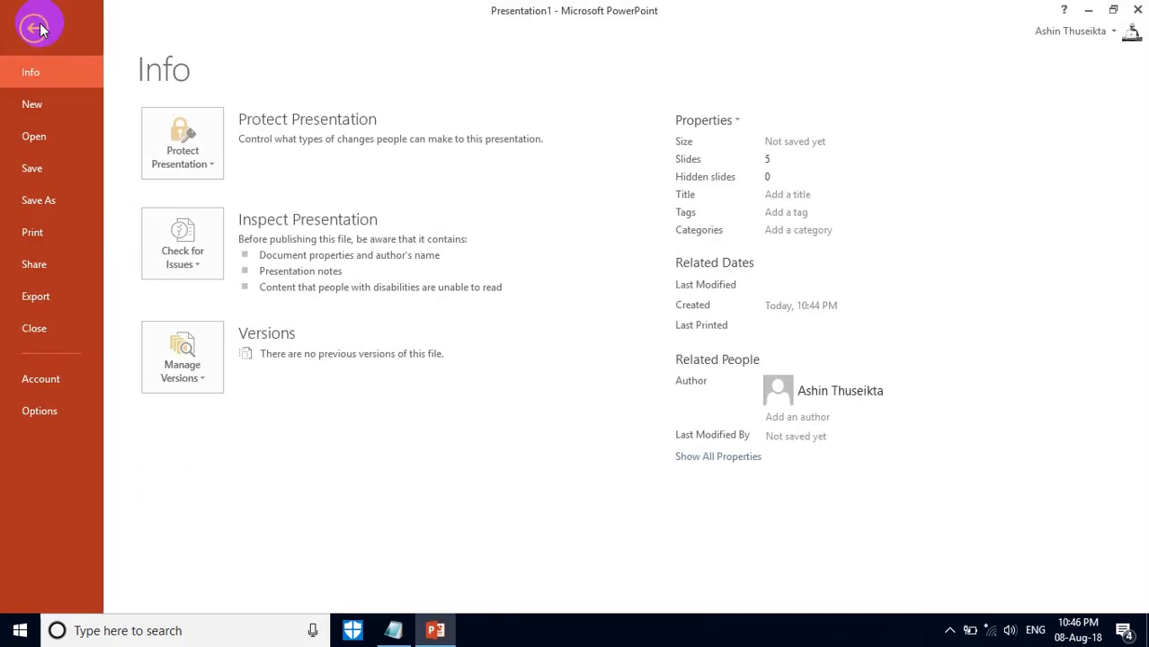
{"action": "left_click", "coordinate": [51, 236]}
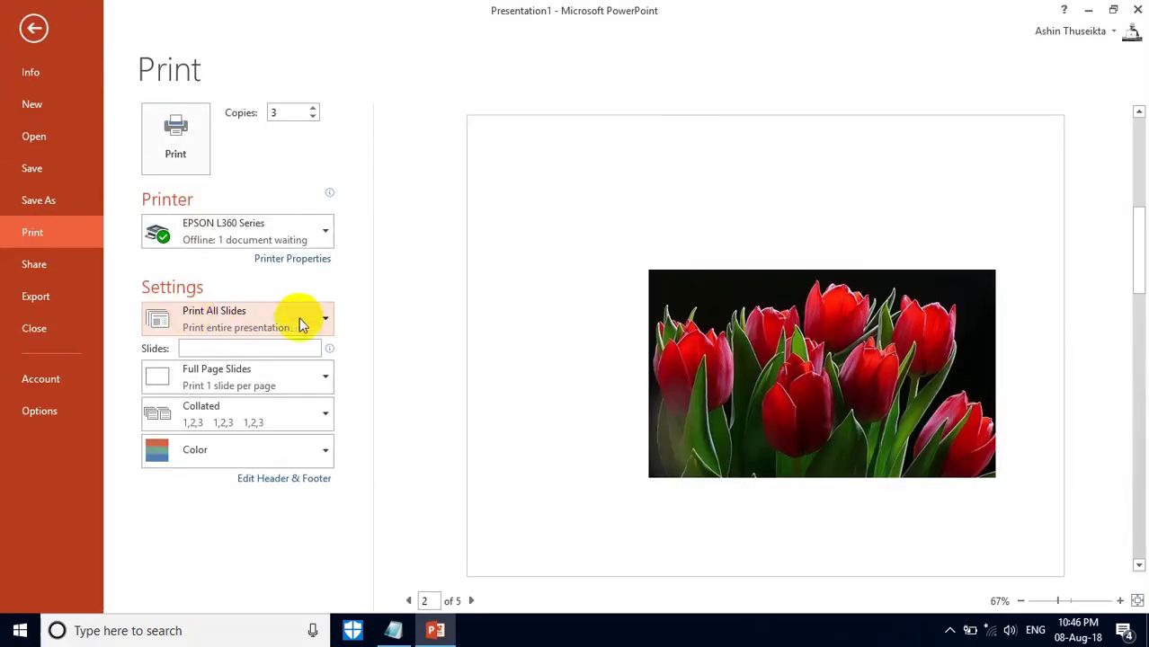
{"action": "left_click", "coordinate": [304, 320]}
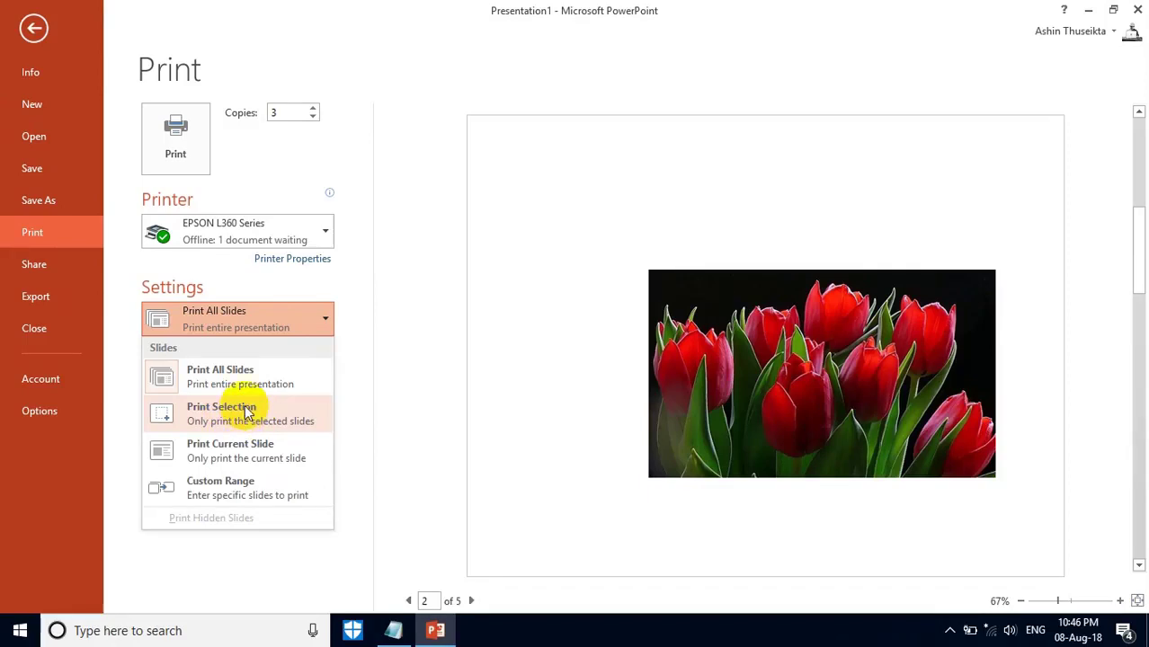
{"action": "left_click", "coordinate": [35, 29]}
- Nudge the tulip photo on slide 2 slightly up-left, then recheck print range options
{"action": "left_click", "coordinate": [79, 261]}
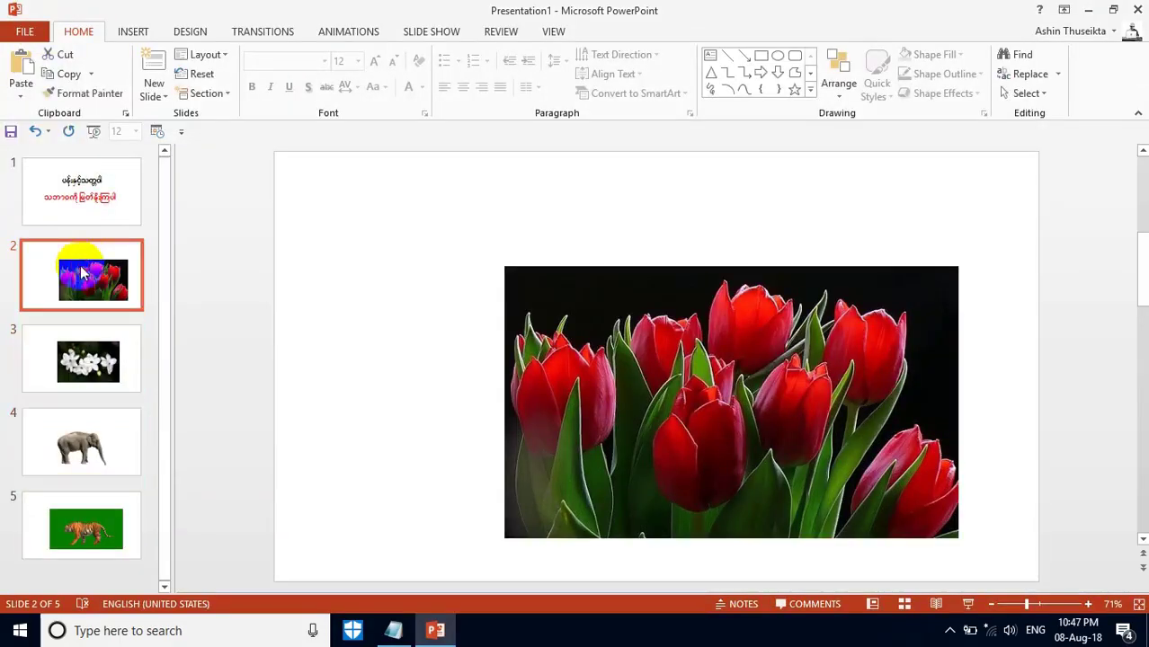
{"action": "left_click_drag", "start_coordinate": [543, 360], "coordinate": [541, 355]}
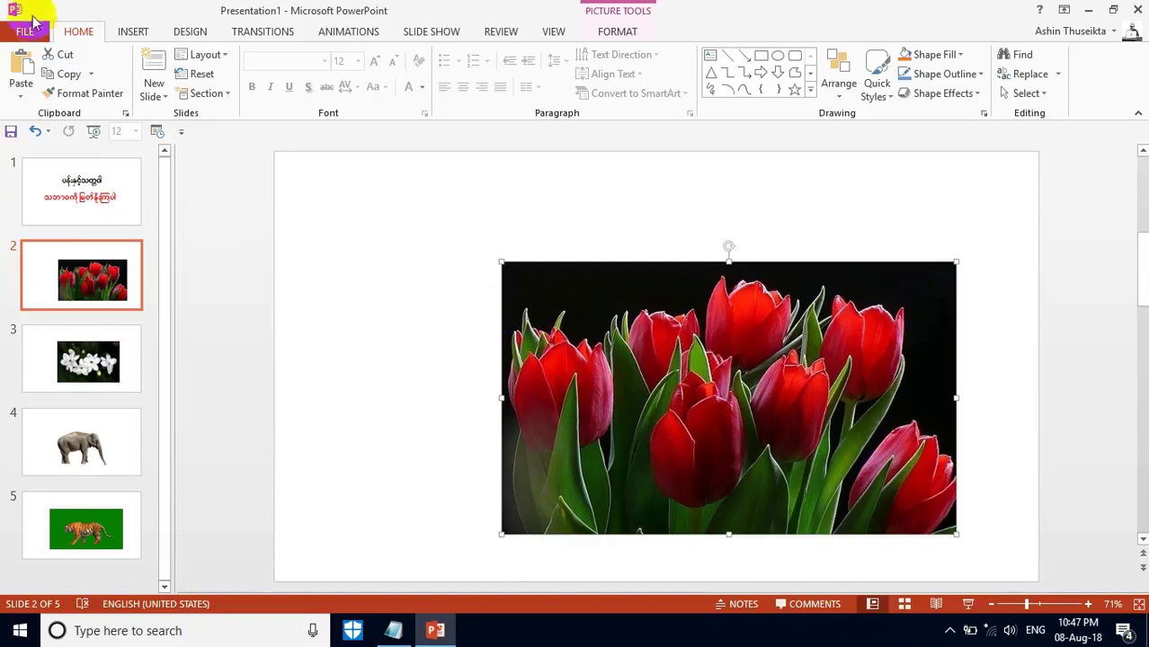
{"action": "left_click", "coordinate": [25, 31]}
{"action": "left_click", "coordinate": [32, 232]}
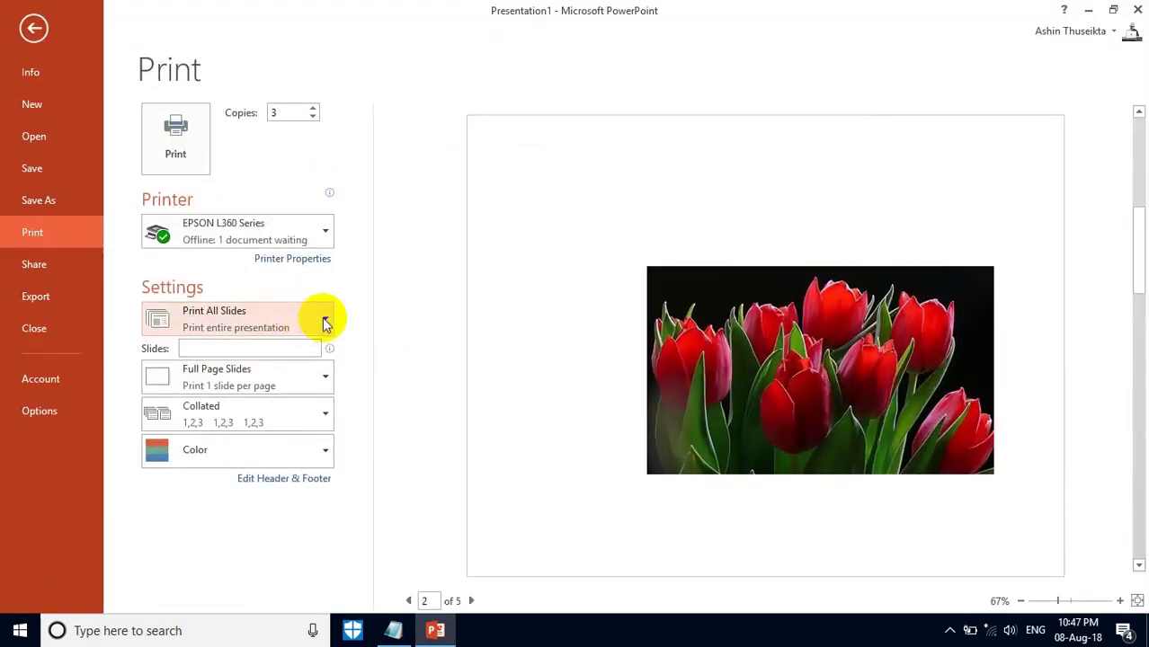
{"action": "left_click", "coordinate": [326, 321]}
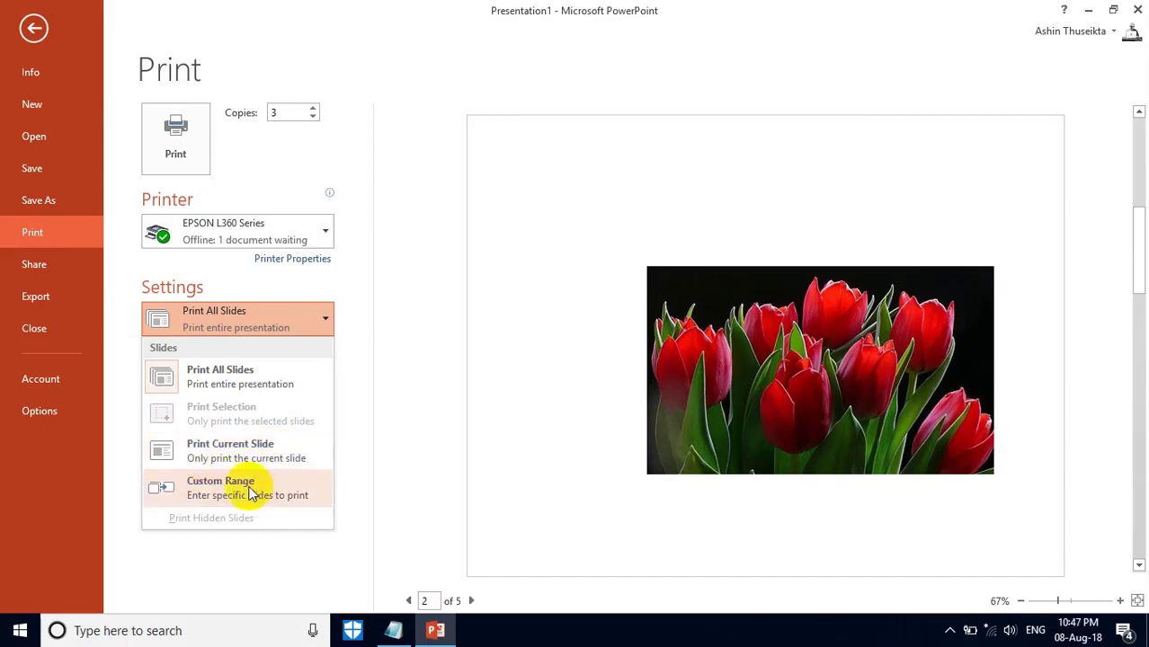
{"action": "left_click", "coordinate": [34, 35]}
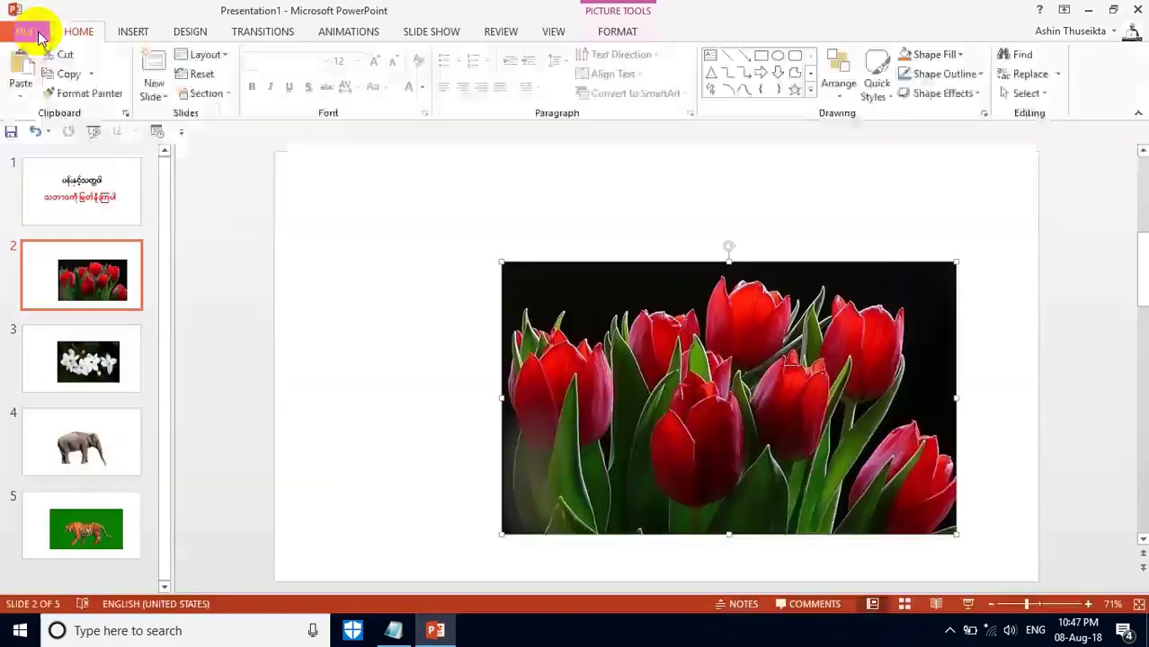
- Start a new custom show and name it 10012
{"action": "left_click", "coordinate": [441, 34]}
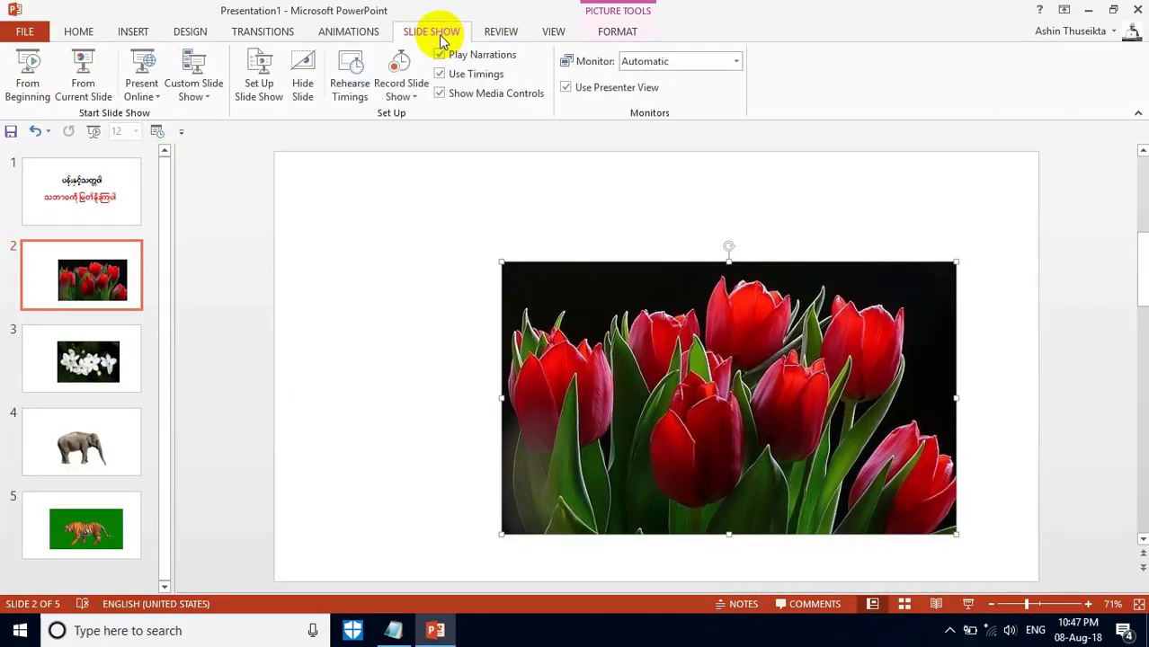
{"action": "left_click", "coordinate": [202, 99]}
{"action": "left_click", "coordinate": [214, 116]}
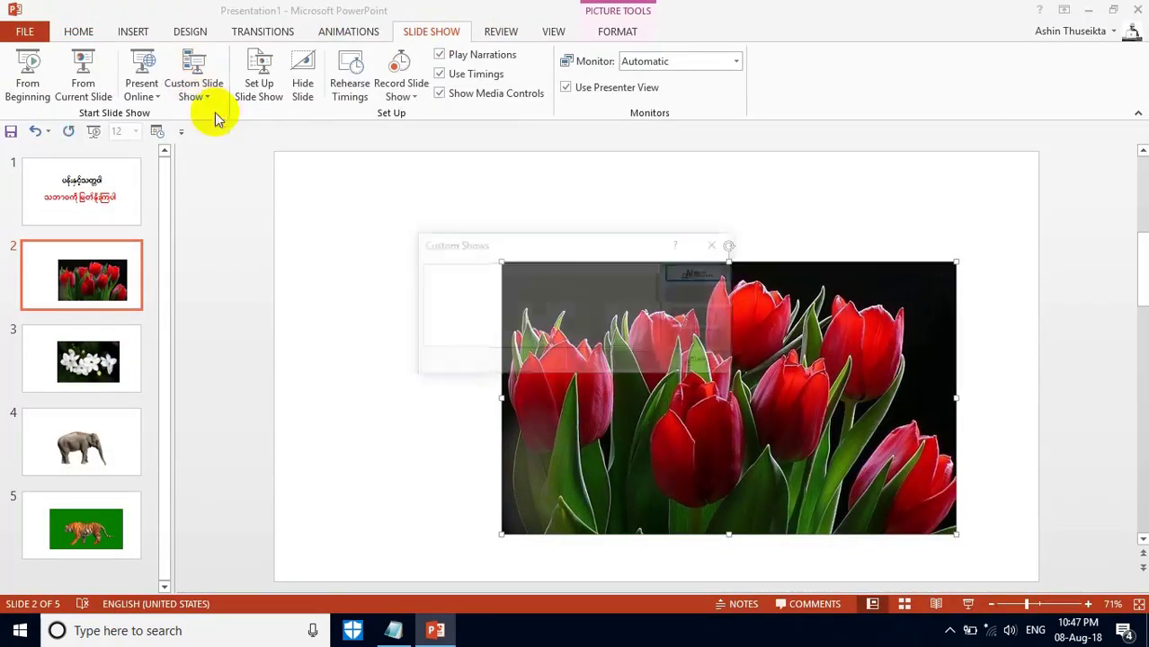
{"action": "left_click", "coordinate": [695, 274]}
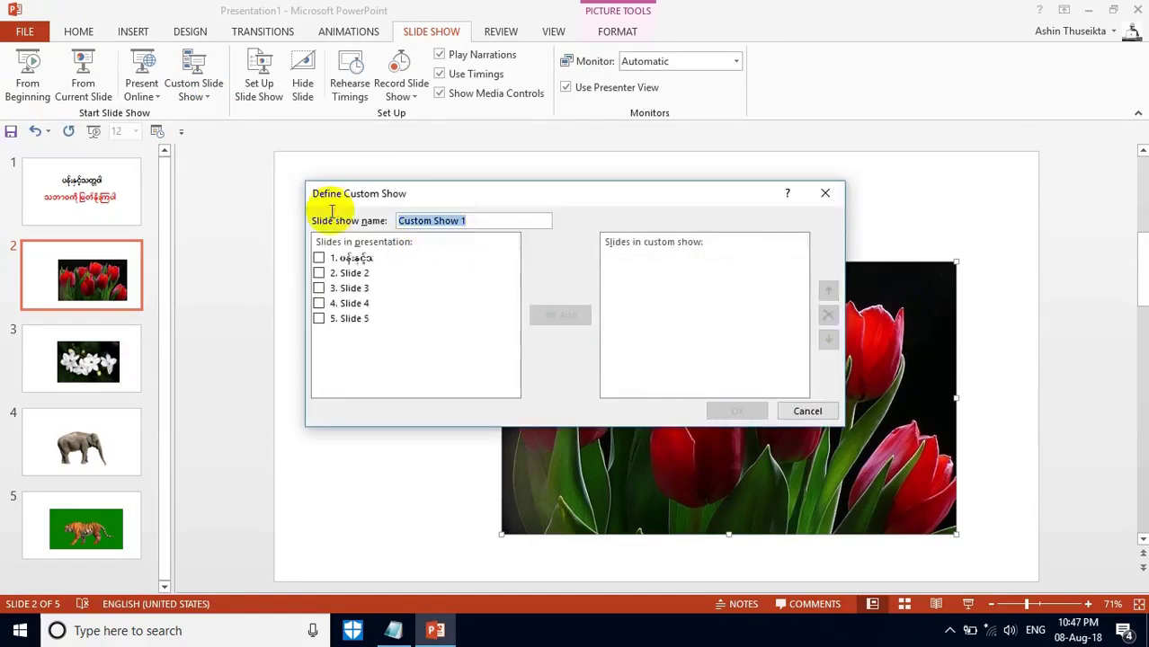
{"action": "type", "text": "10012"}
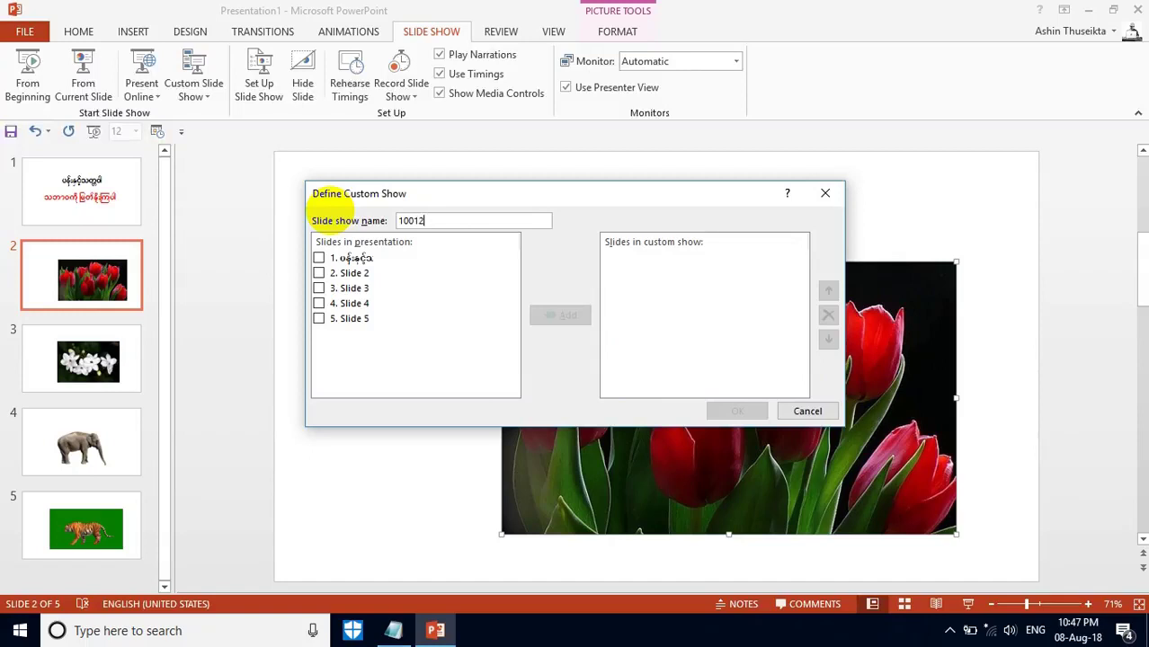
- Add slides 1–3 to custom show 10012, save it, and return to print settings
{"action": "left_click", "coordinate": [319, 258]}
{"action": "left_click", "coordinate": [319, 273]}
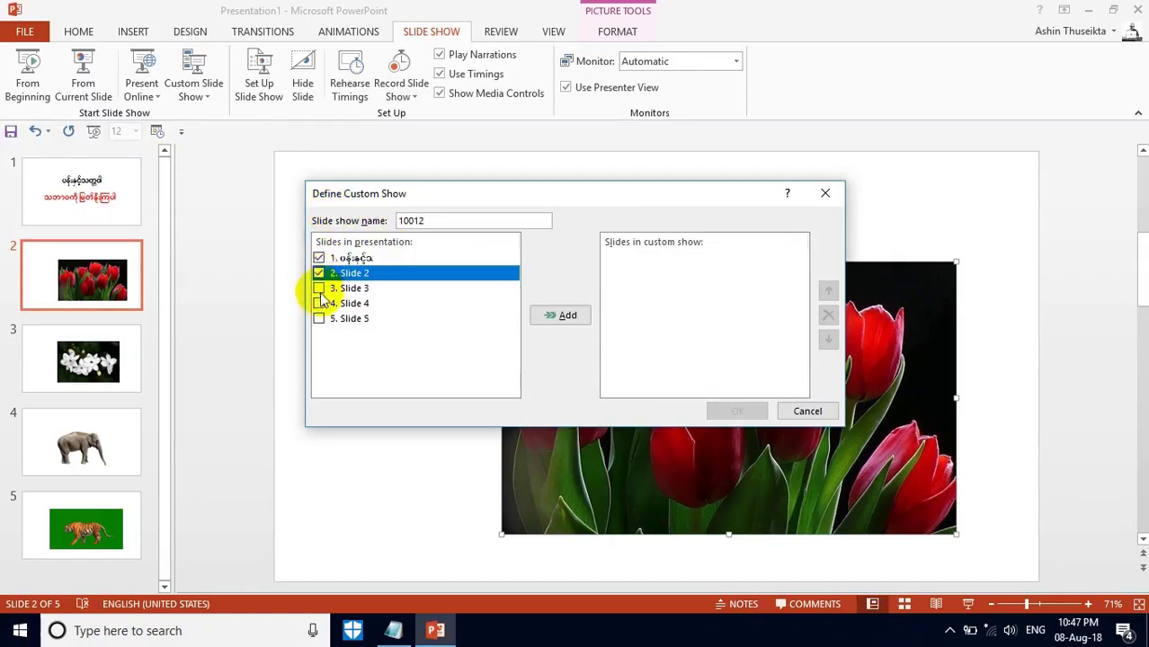
{"action": "left_click", "coordinate": [319, 288]}
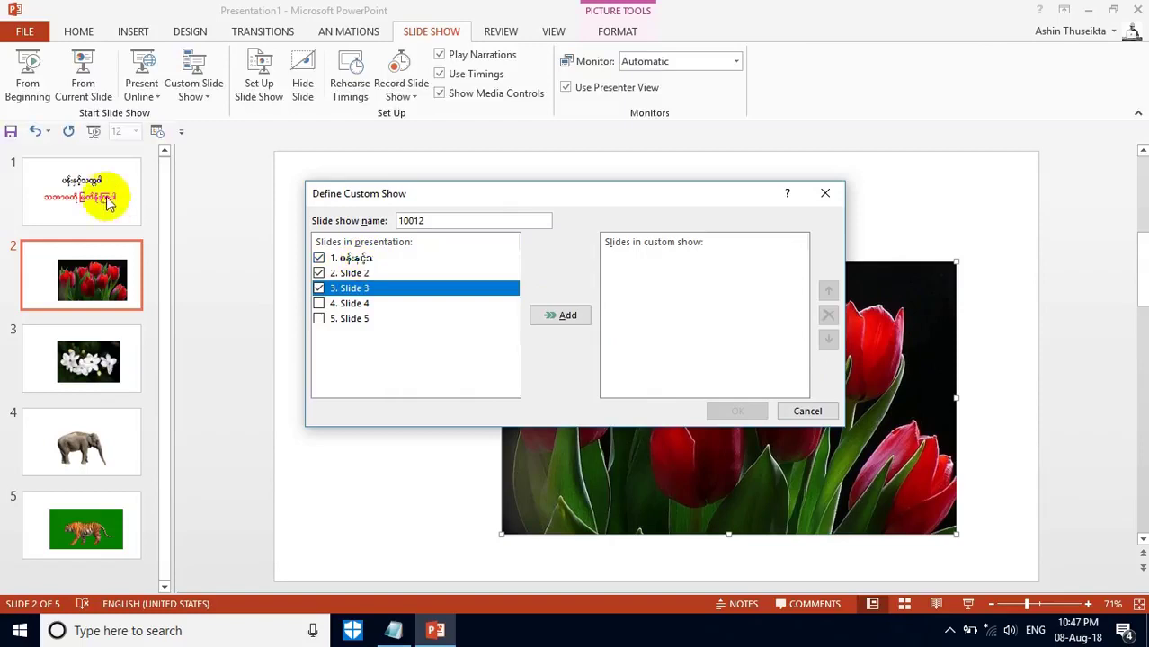
{"action": "left_click", "coordinate": [565, 315]}
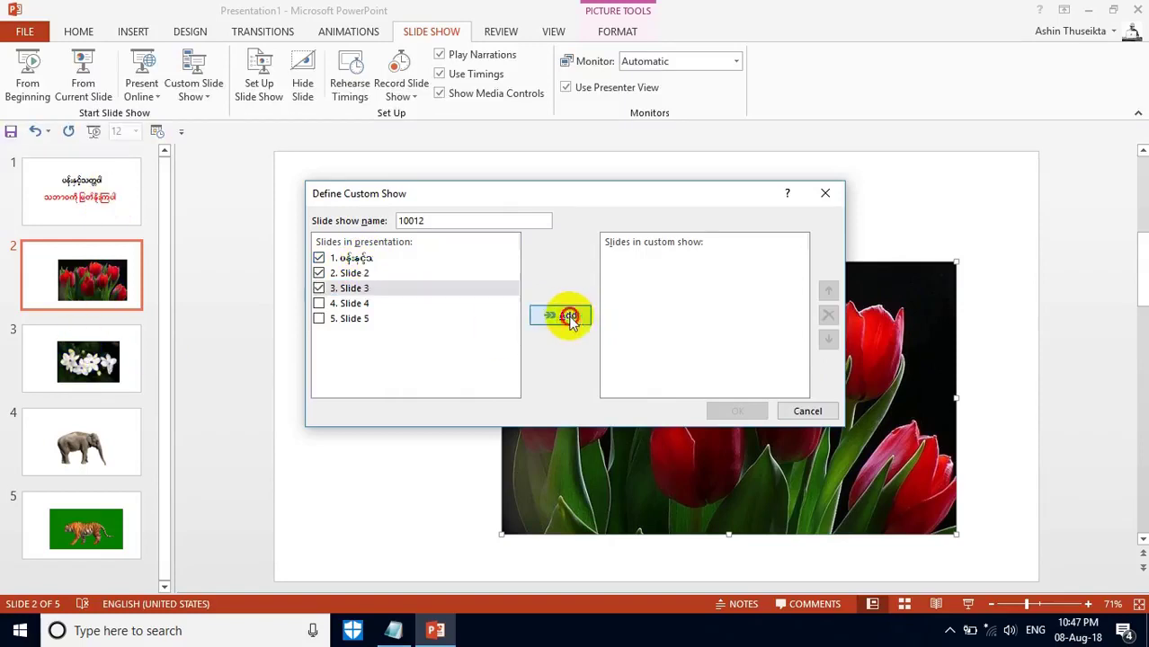
{"action": "left_click", "coordinate": [737, 411]}
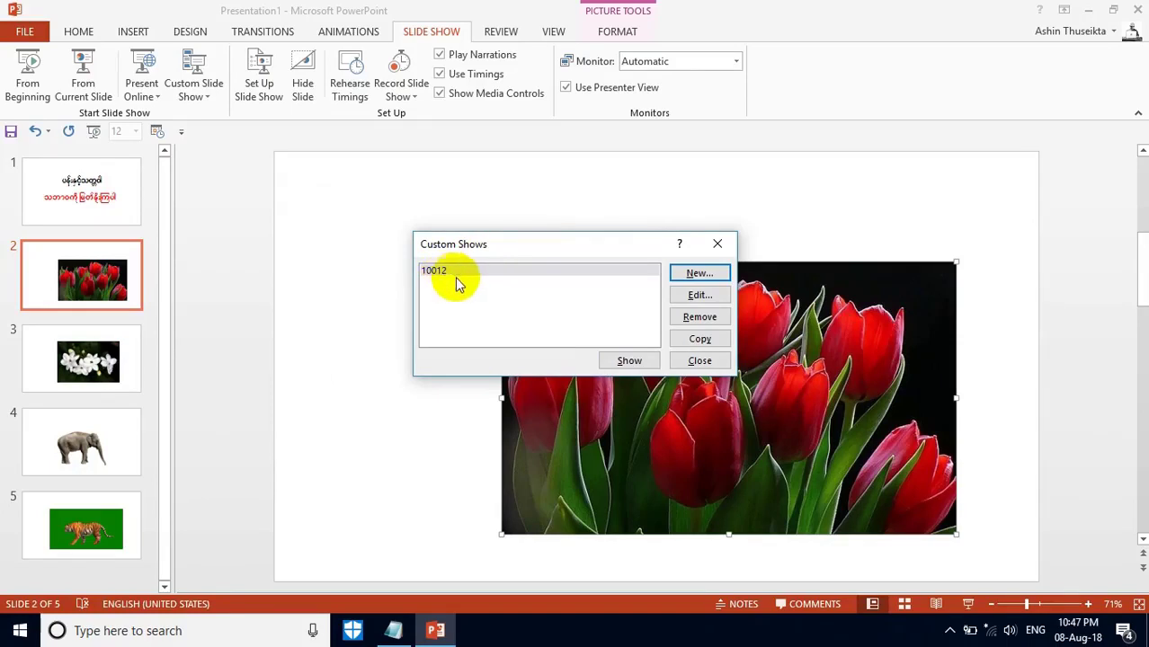
{"action": "left_click", "coordinate": [700, 360]}
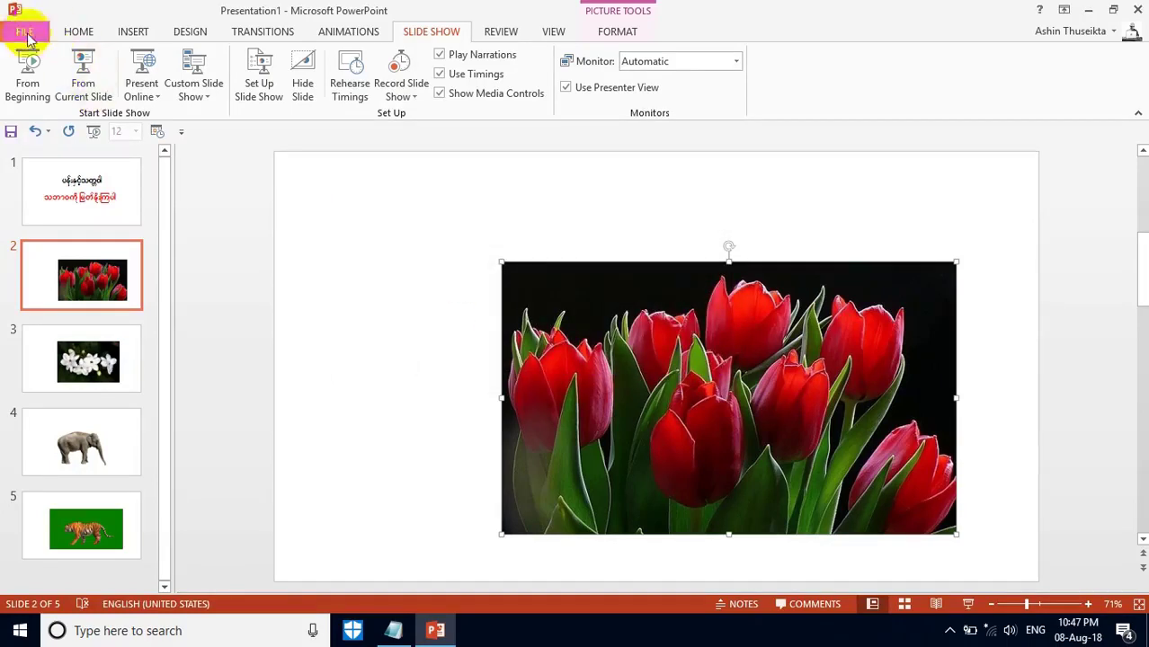
{"action": "left_click", "coordinate": [26, 32]}
{"action": "left_click", "coordinate": [40, 241]}
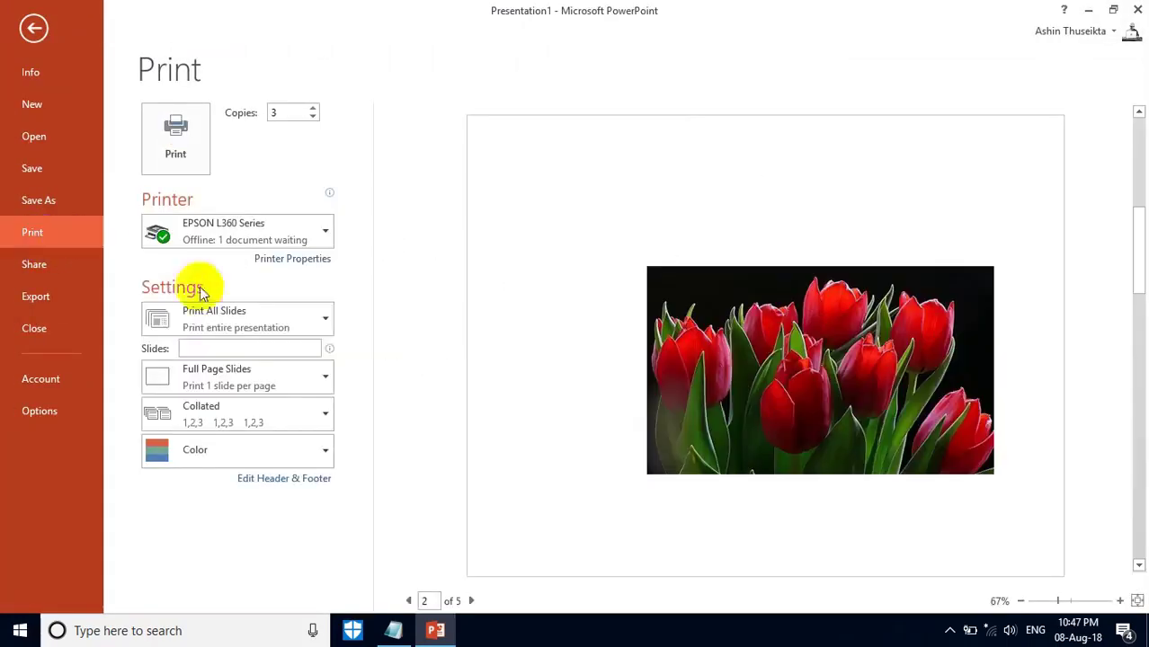
{"action": "left_click", "coordinate": [324, 324]}
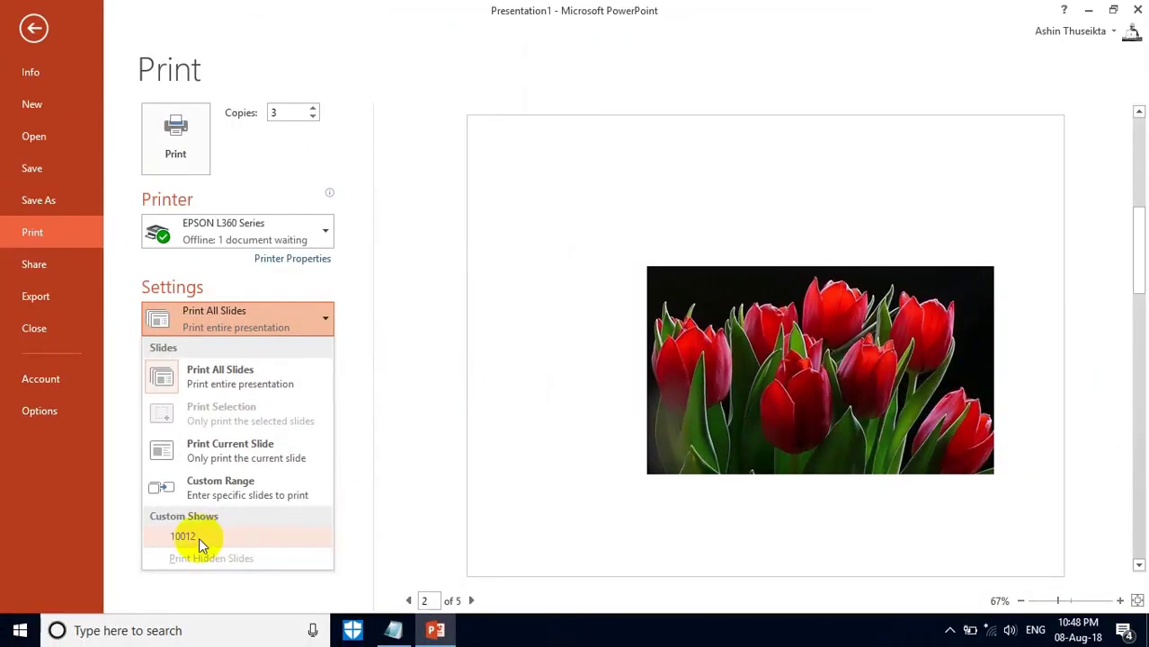
{"action": "left_click", "coordinate": [324, 318]}
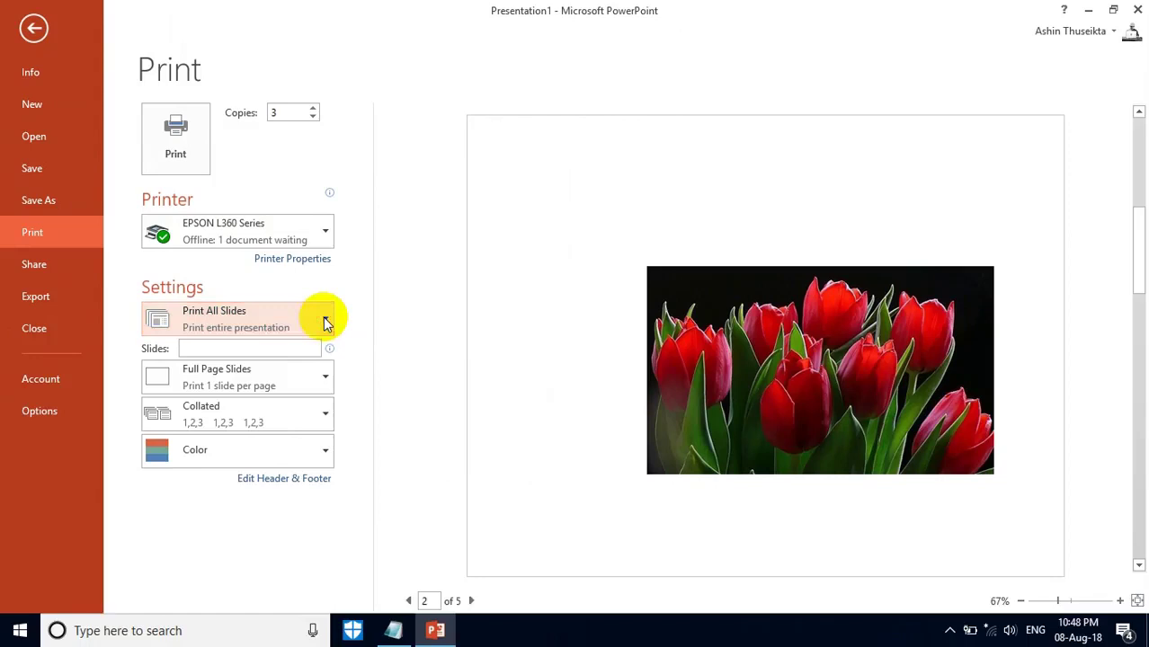
- Change the print layout from Full Page Slides to Notes Pages
{"action": "left_click", "coordinate": [322, 379]}
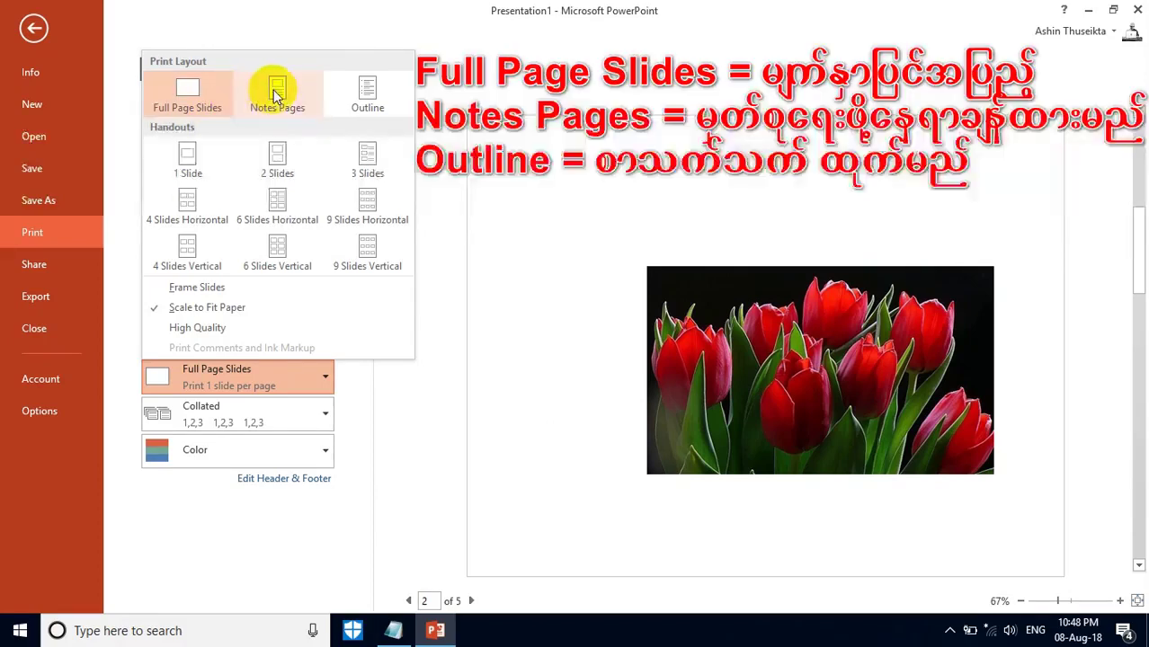
{"action": "left_click", "coordinate": [284, 99]}
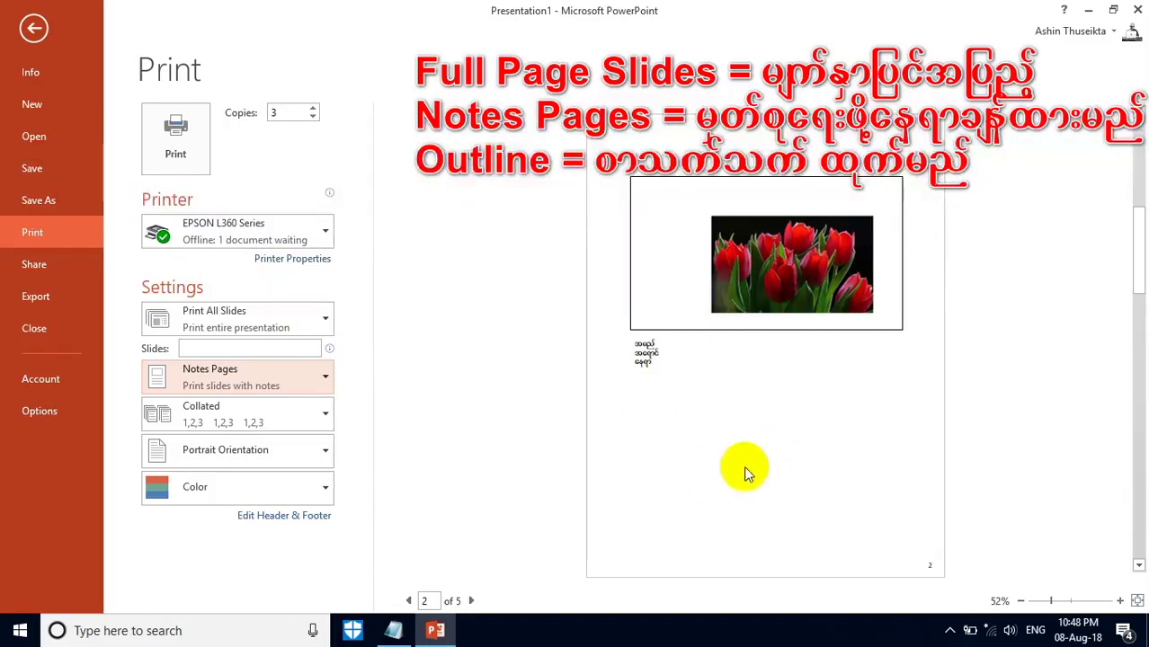
{"action": "left_click", "coordinate": [322, 378]}
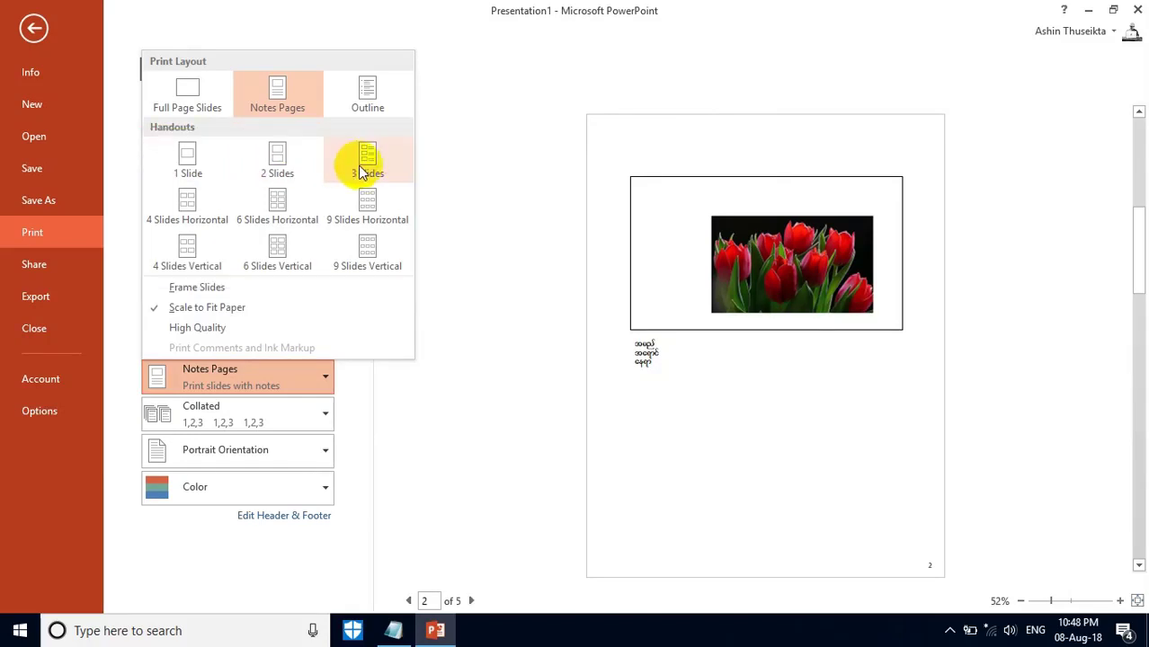
{"action": "left_click", "coordinate": [440, 161]}
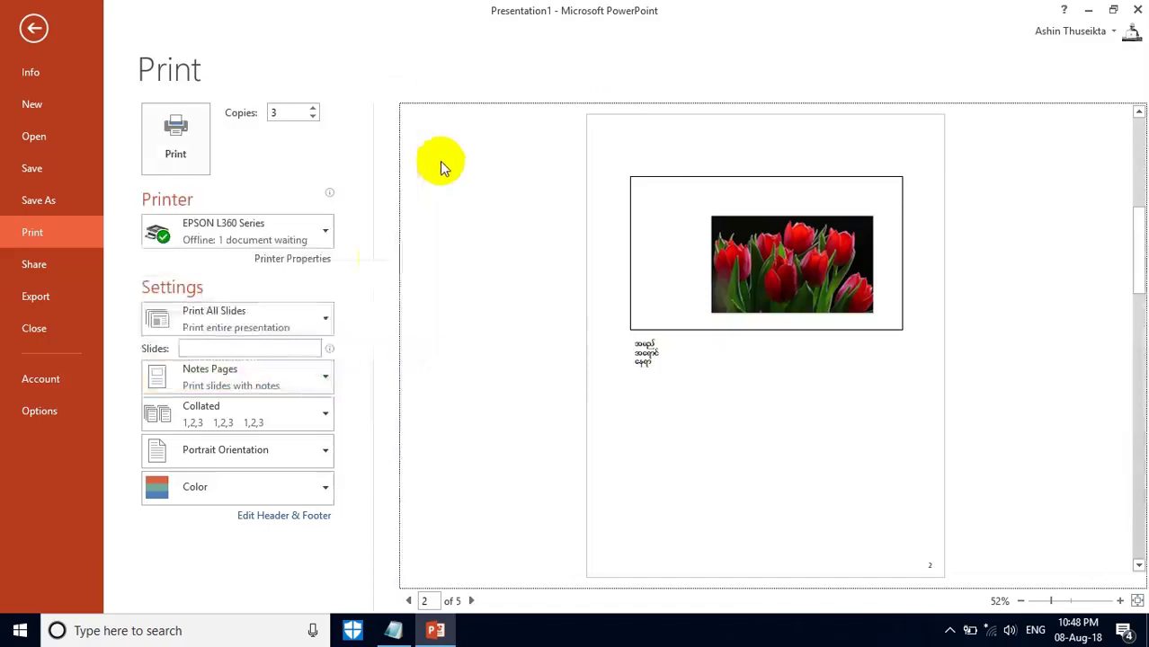
{"action": "left_click", "coordinate": [307, 418]}
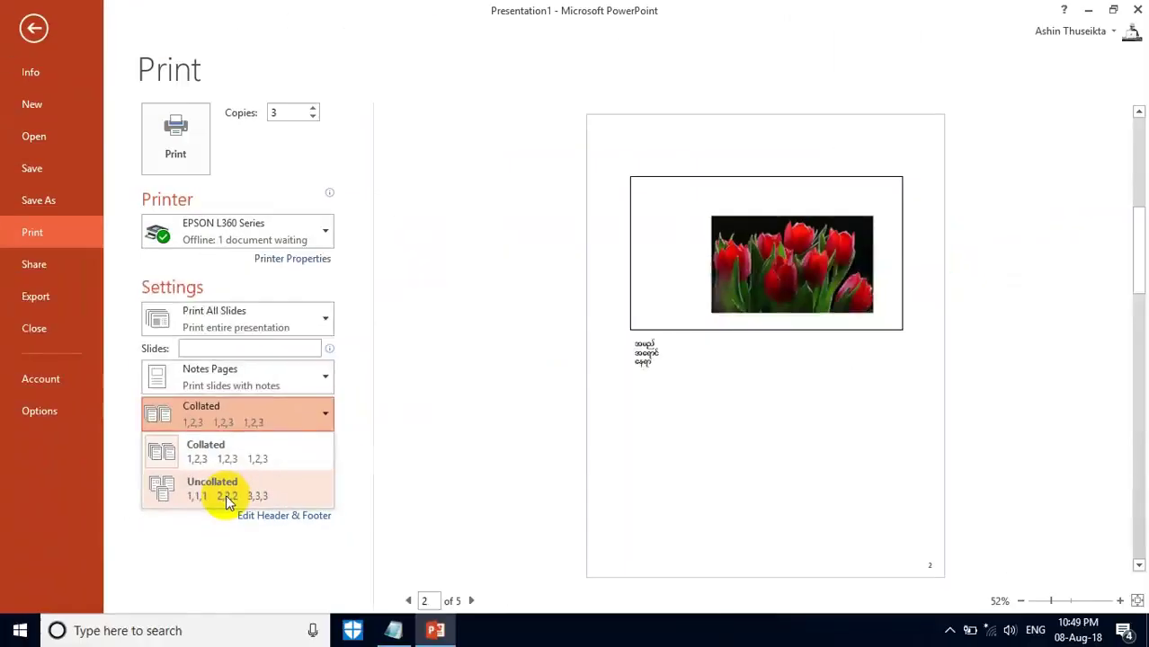
{"action": "left_click", "coordinate": [256, 450]}
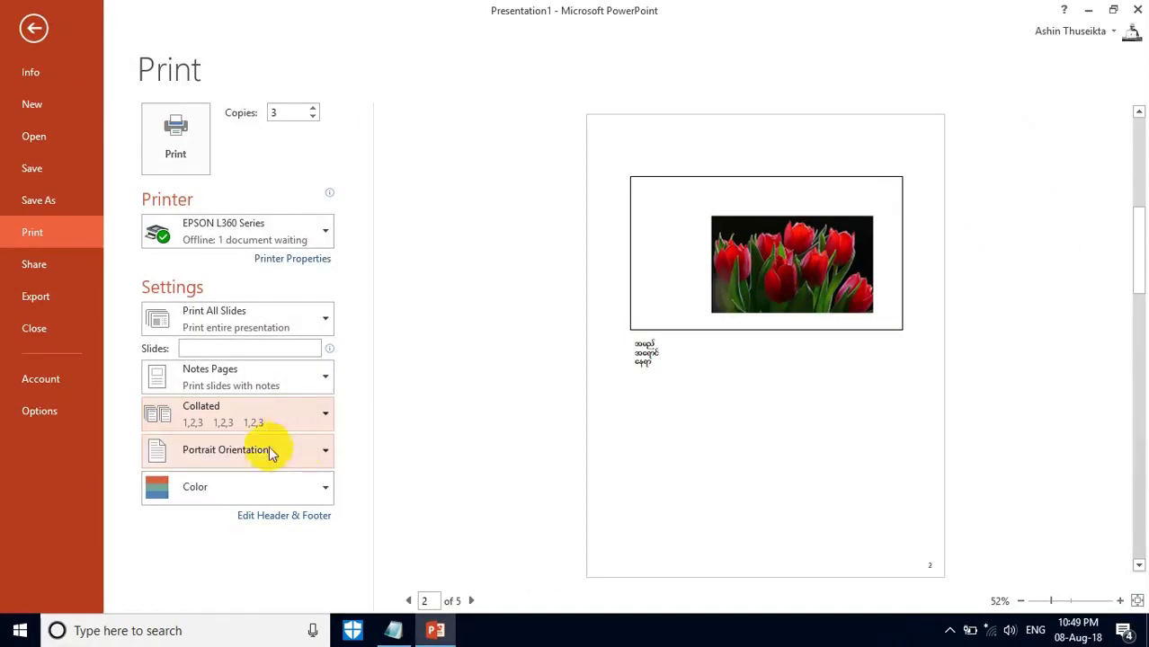
{"action": "left_click", "coordinate": [324, 450]}
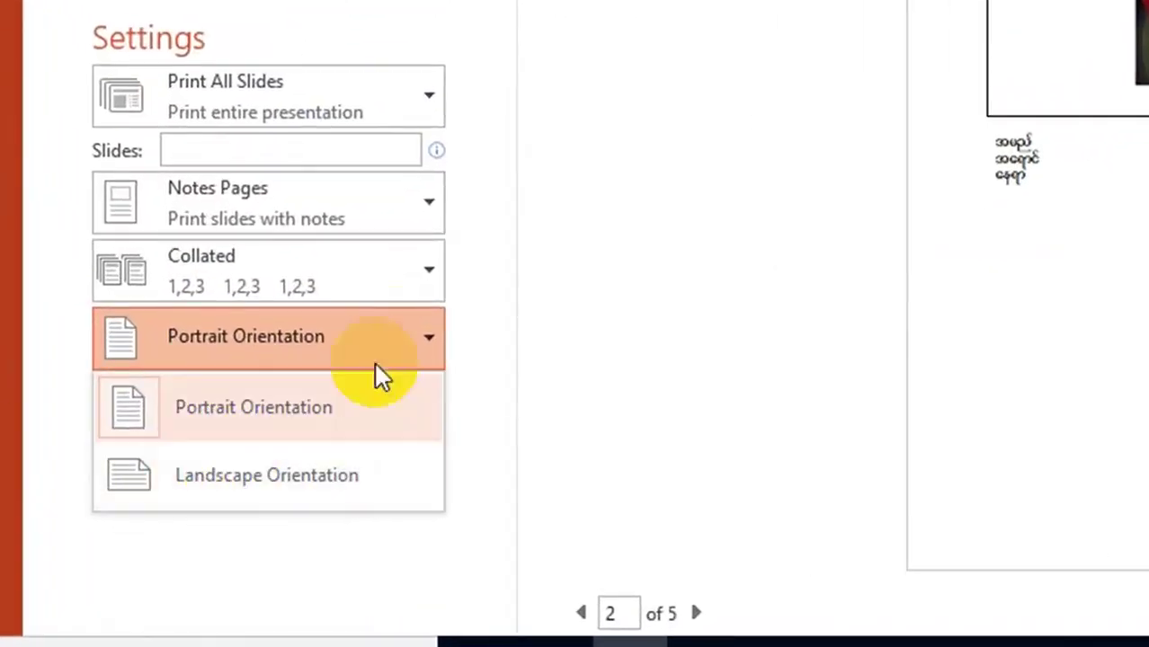
{"action": "left_click", "coordinate": [395, 340]}
{"action": "left_click", "coordinate": [396, 409]}
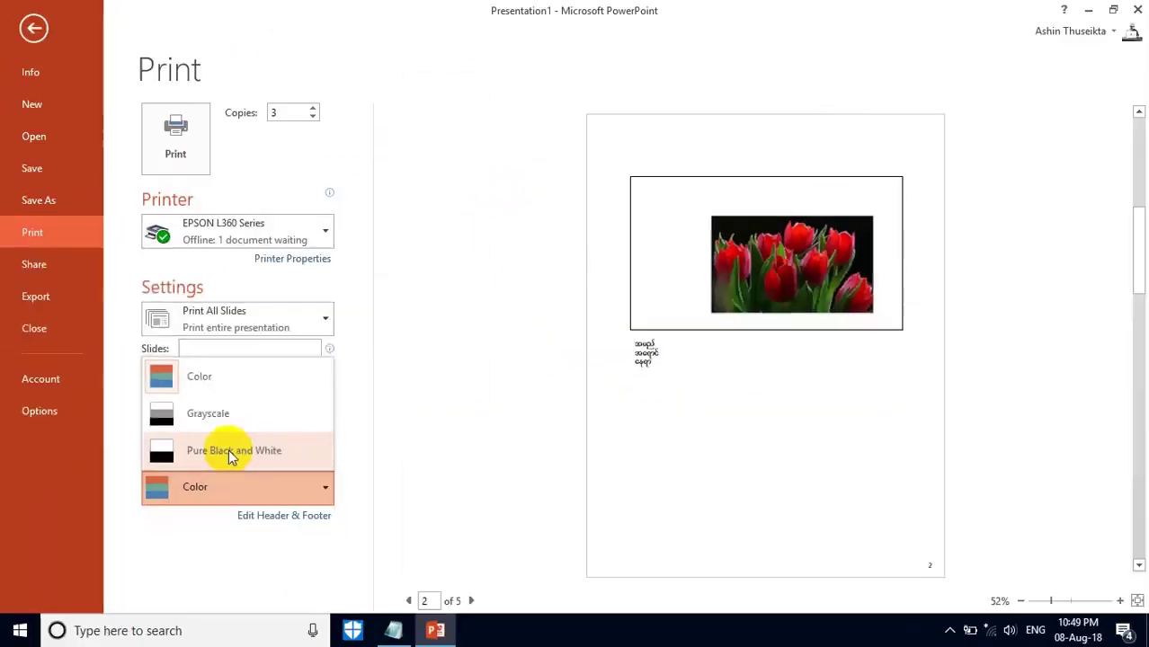
{"action": "left_click", "coordinate": [260, 497]}
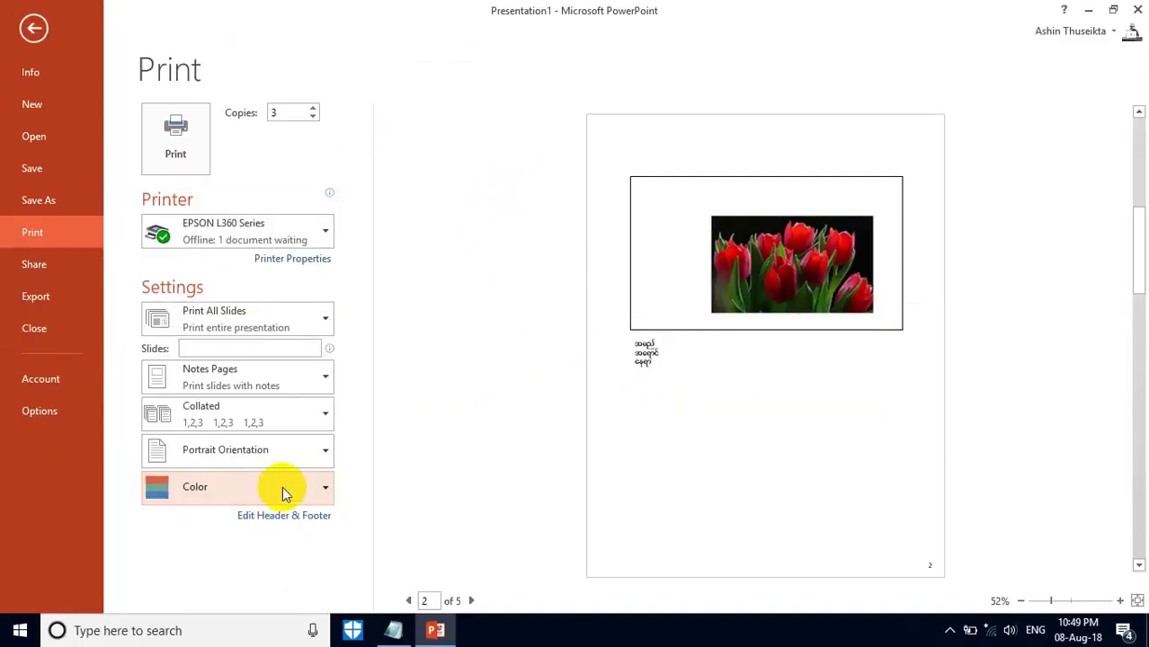
- Minimize PowerPoint to reveal the Windows desktop
{"action": "left_click", "coordinate": [1088, 10]}
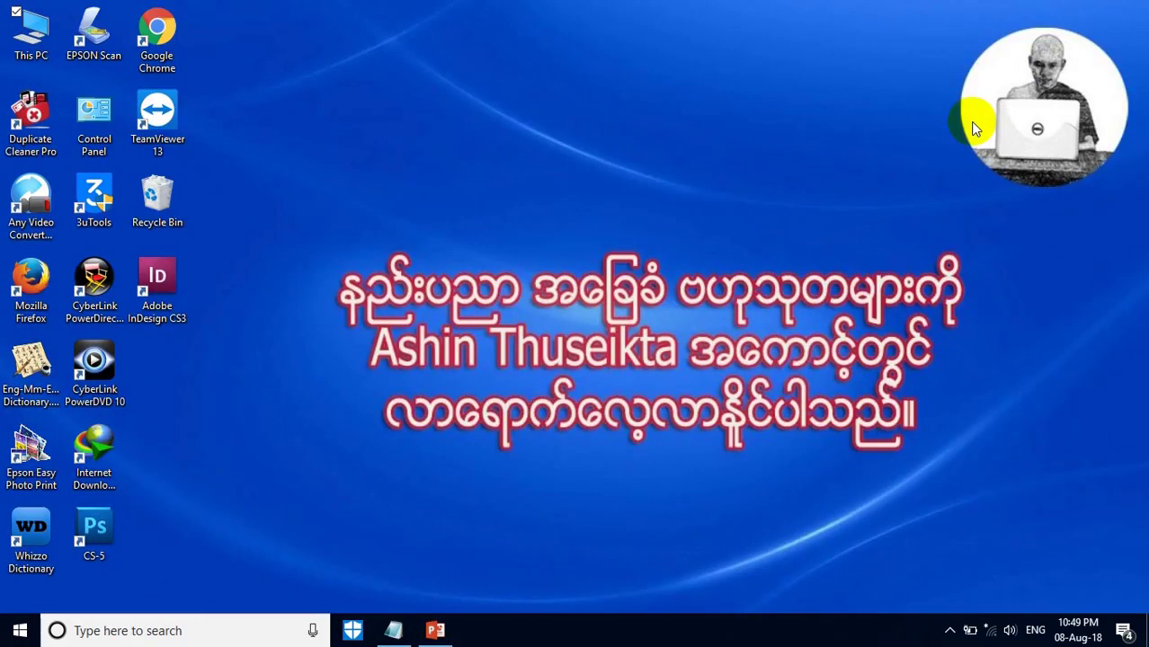